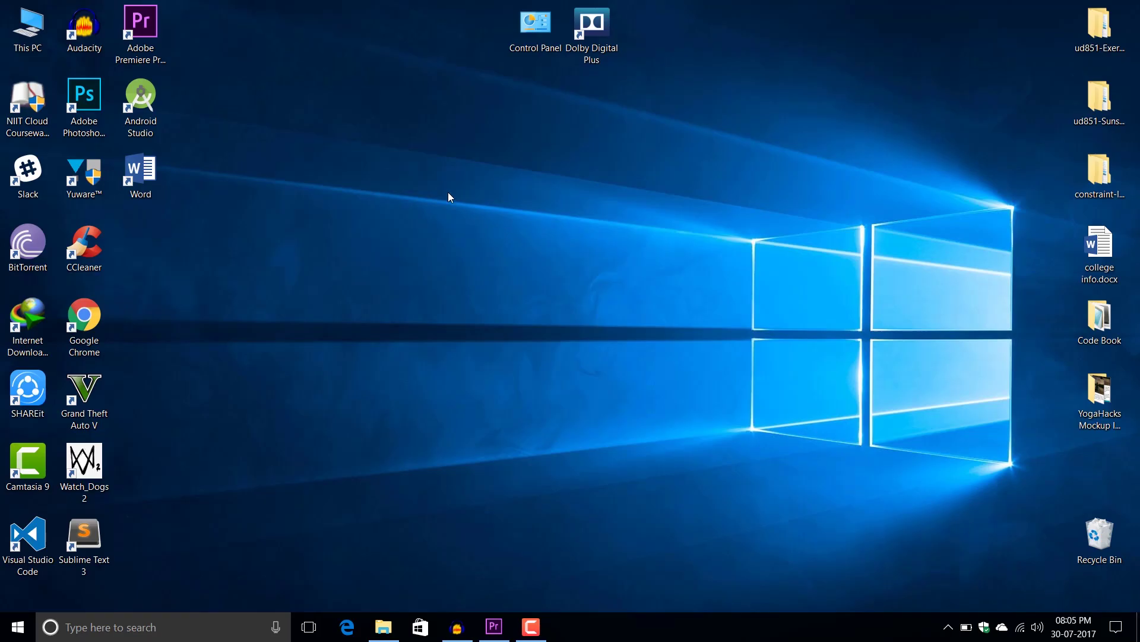
- Launch AMD Catalyst Control Center from the desktop menu, reposition its window and expand Presets
right_click(393, 168)
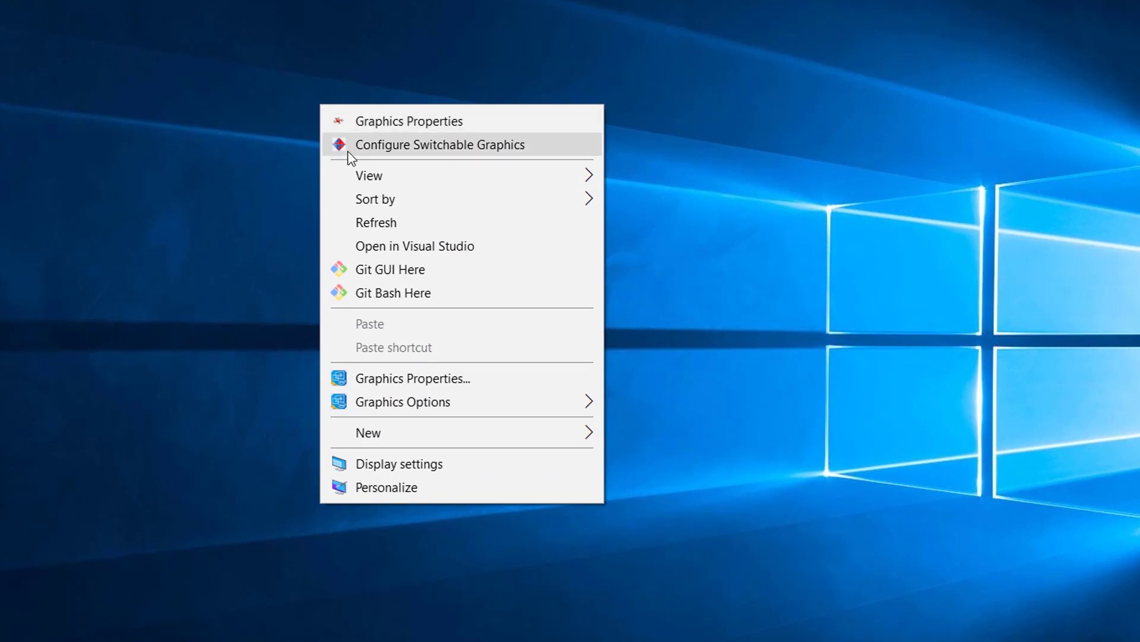
click(375, 120)
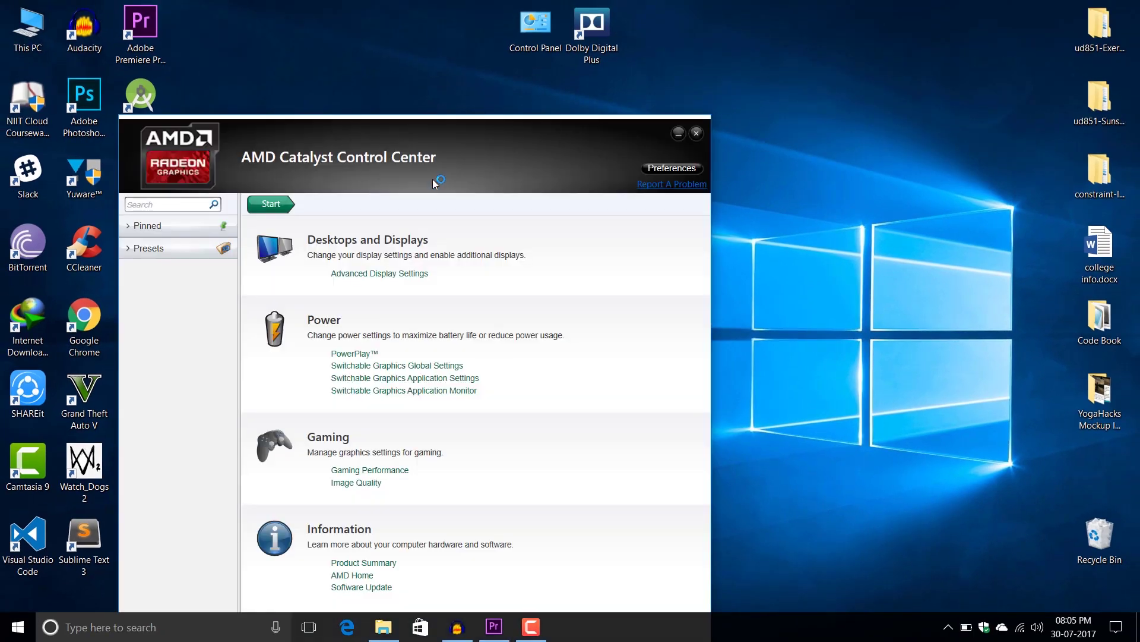
drag(492, 143, 603, 55)
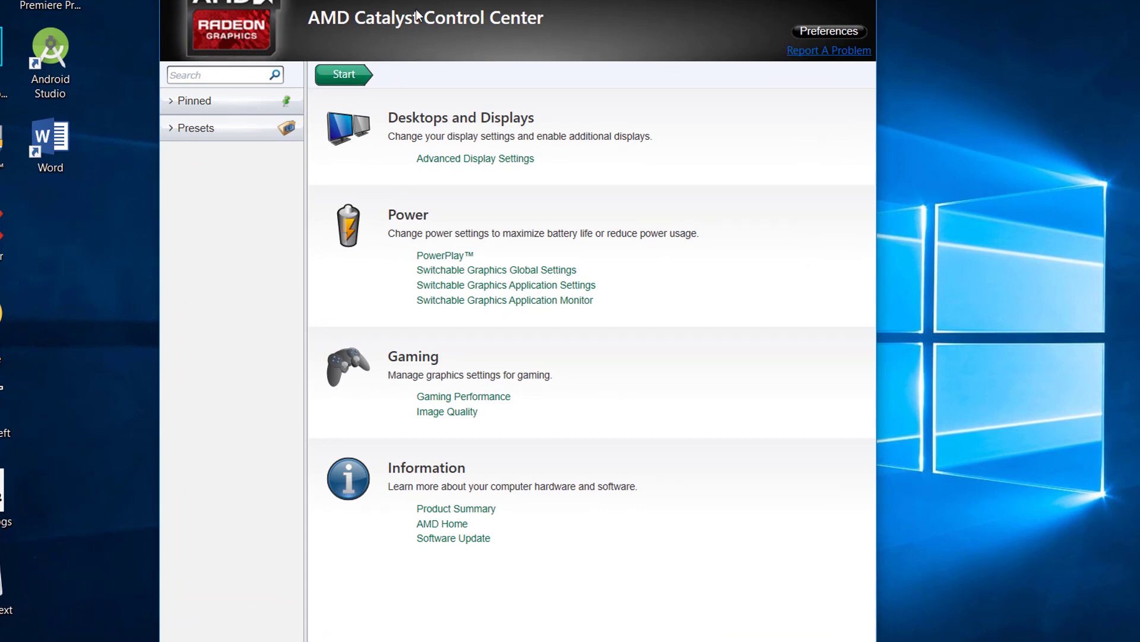
click(174, 128)
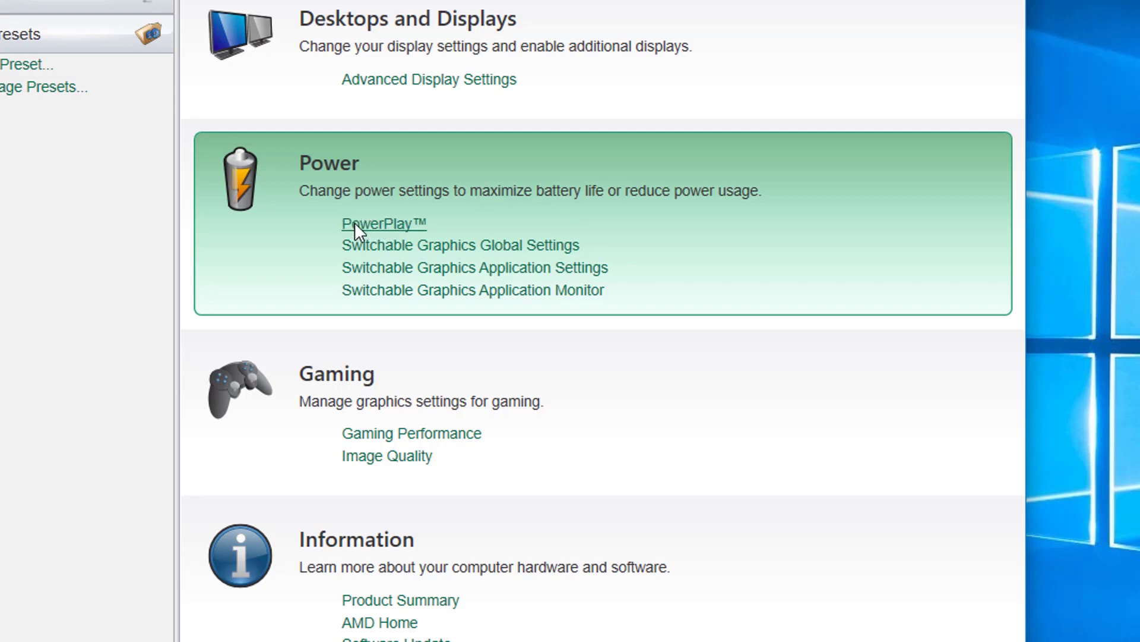
- Open PowerPlay and review the Battery options, leaving Maximize Battery Life unchanged
click(392, 226)
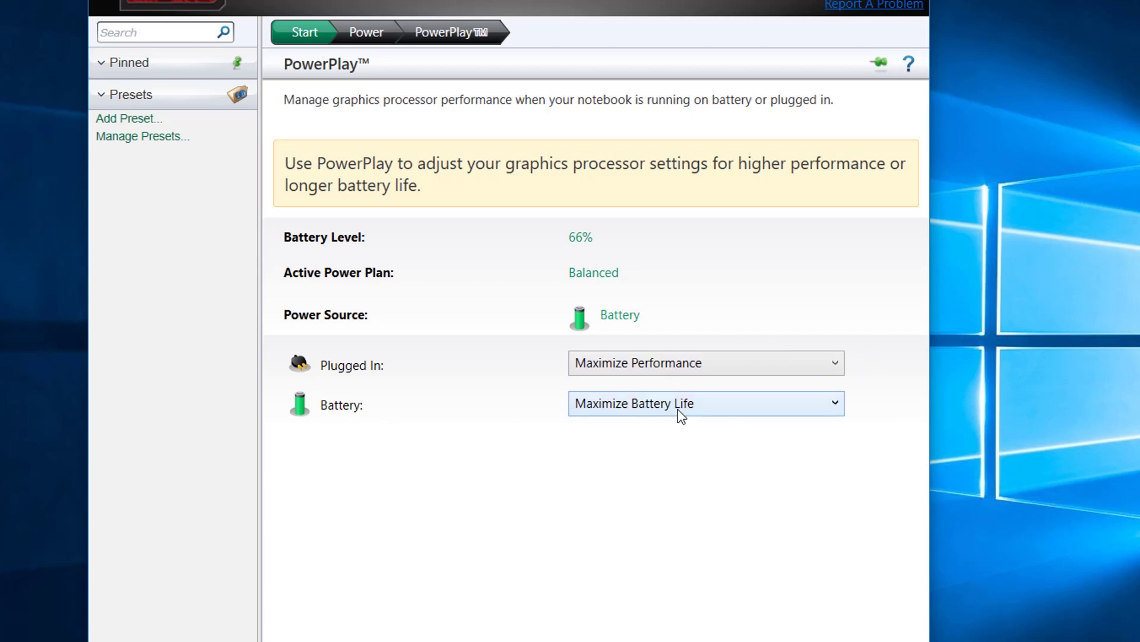
click(619, 408)
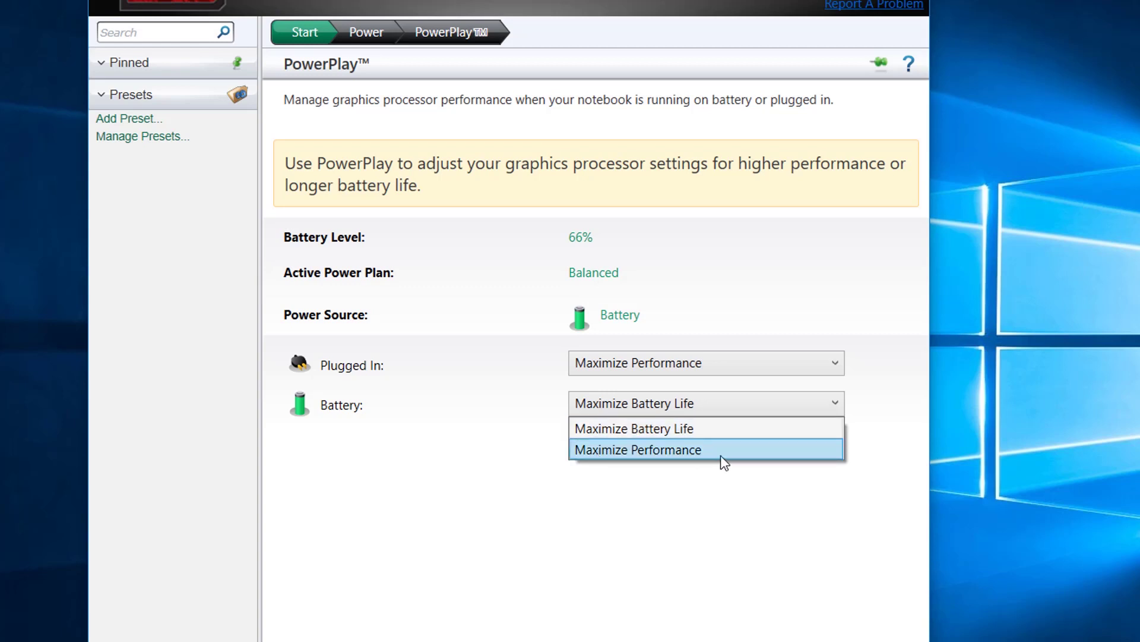
click(530, 464)
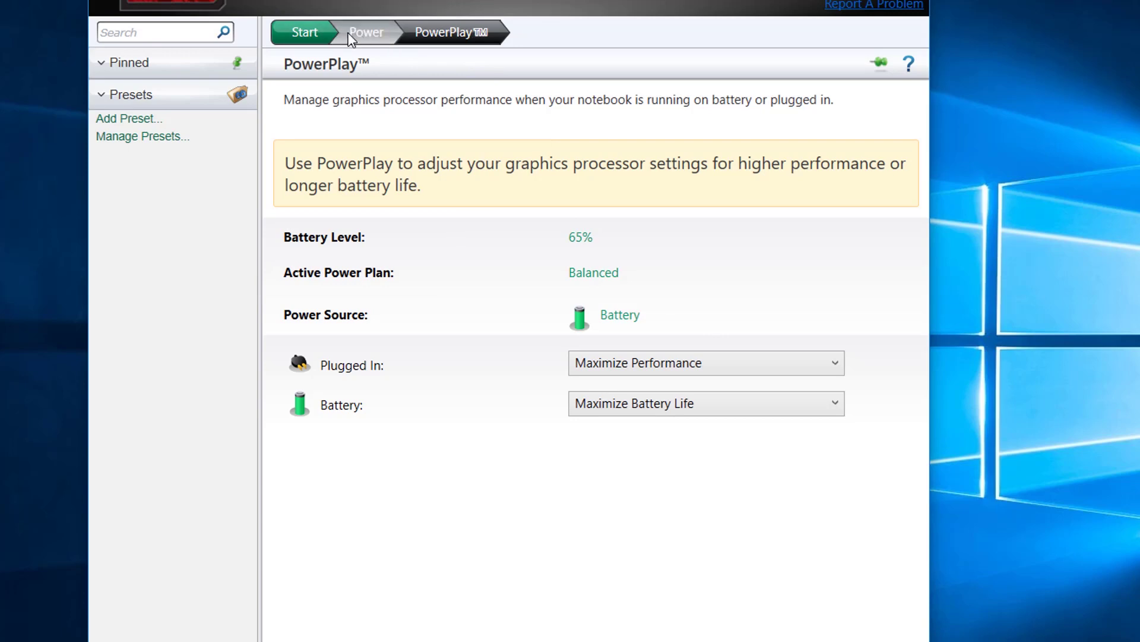
- Go to Switchable Graphics Application Settings and check the Premiere and Camtasia entries, keeping Camtasia on High performance
click(383, 33)
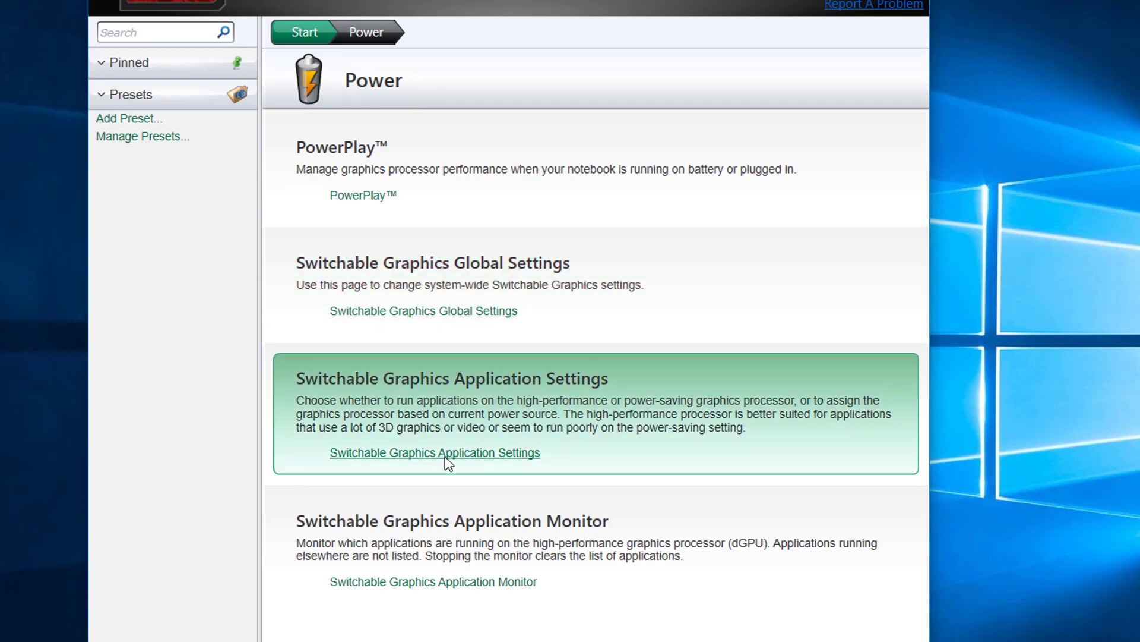
click(444, 455)
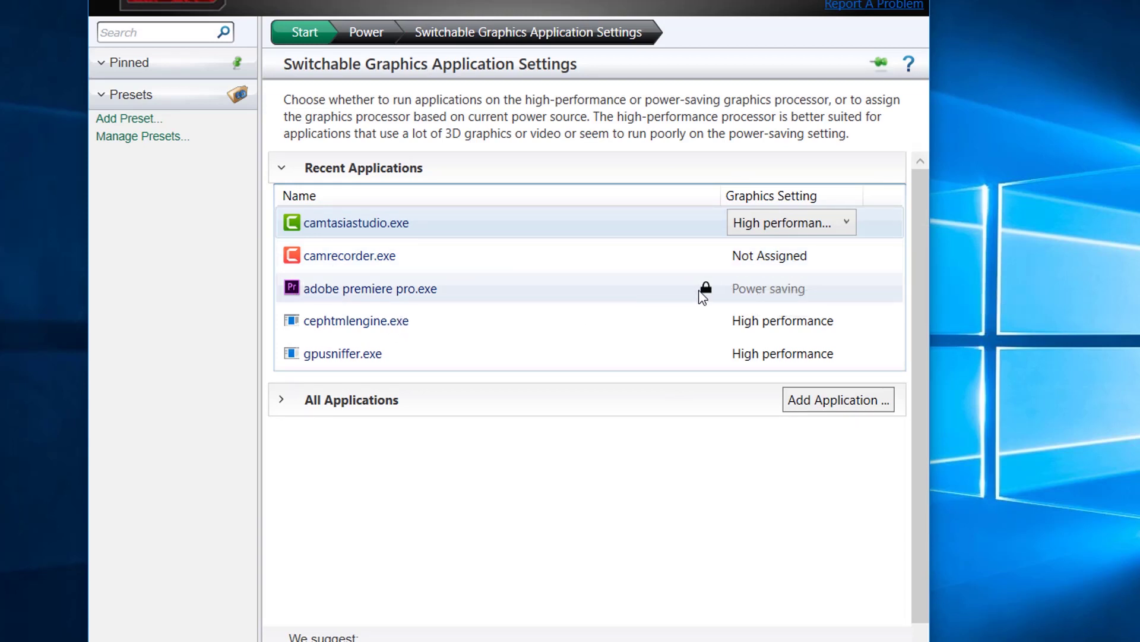
mouse_move(798, 291)
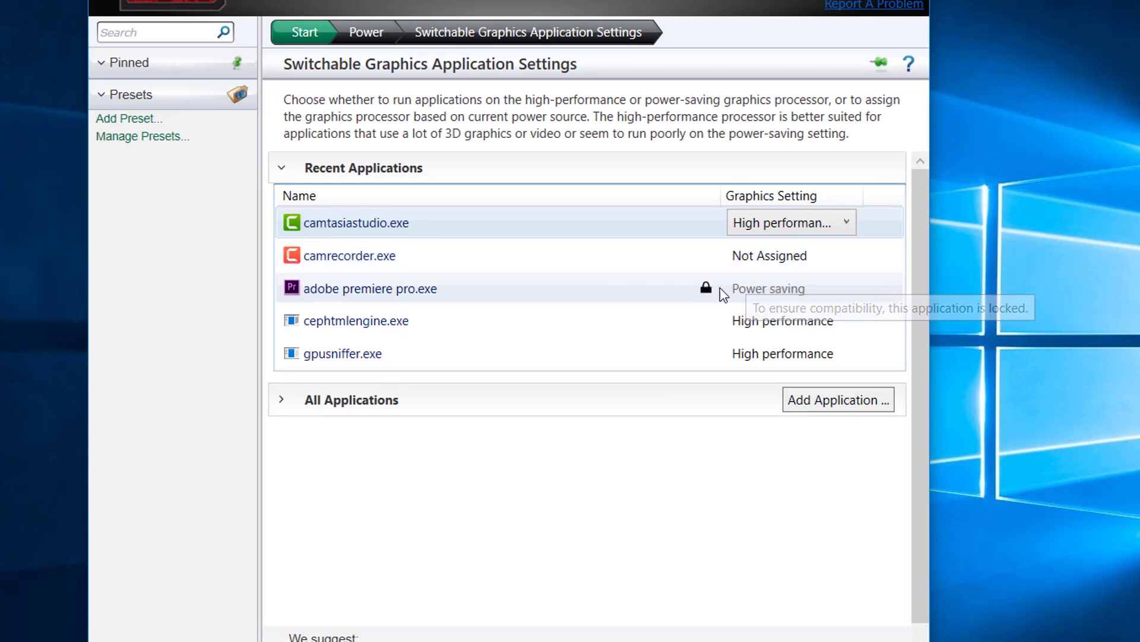
click(787, 294)
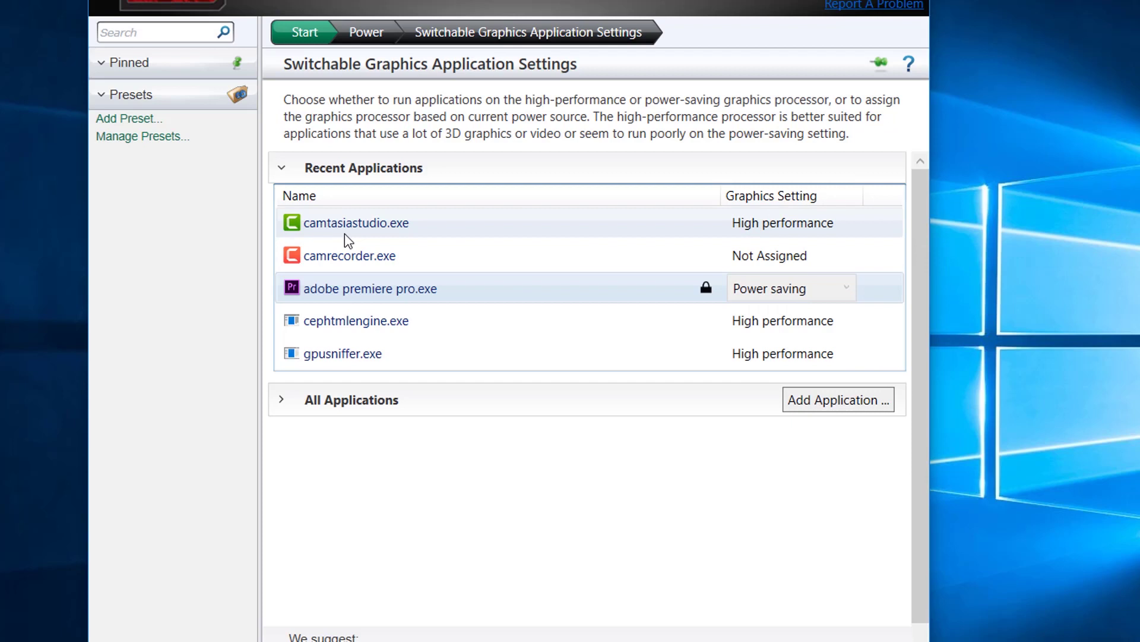
click(794, 229)
click(795, 229)
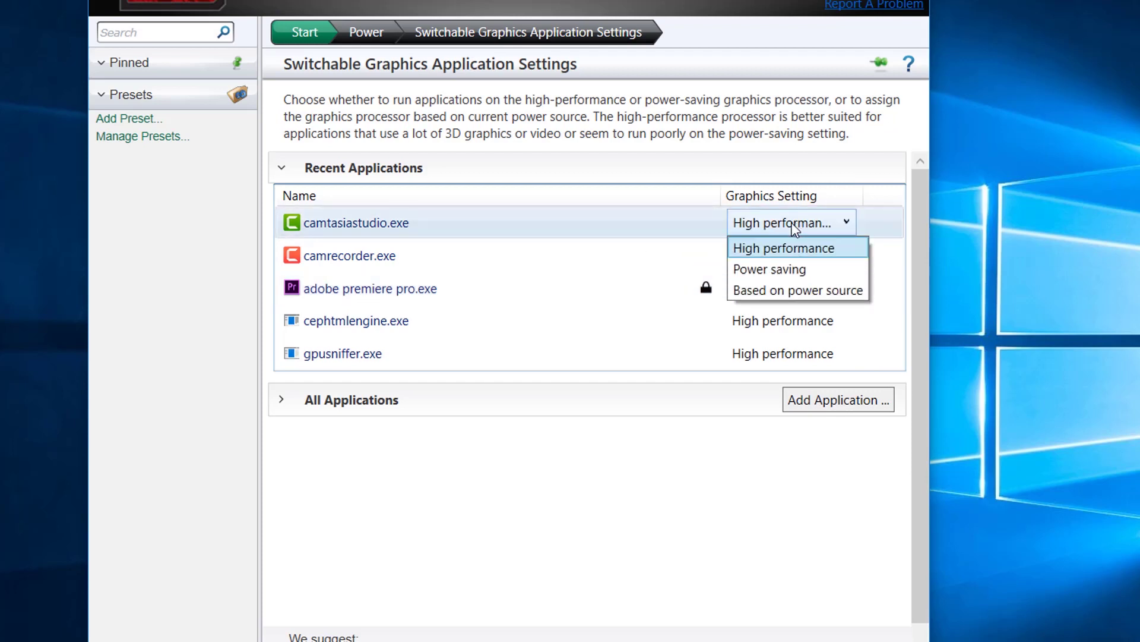
click(795, 229)
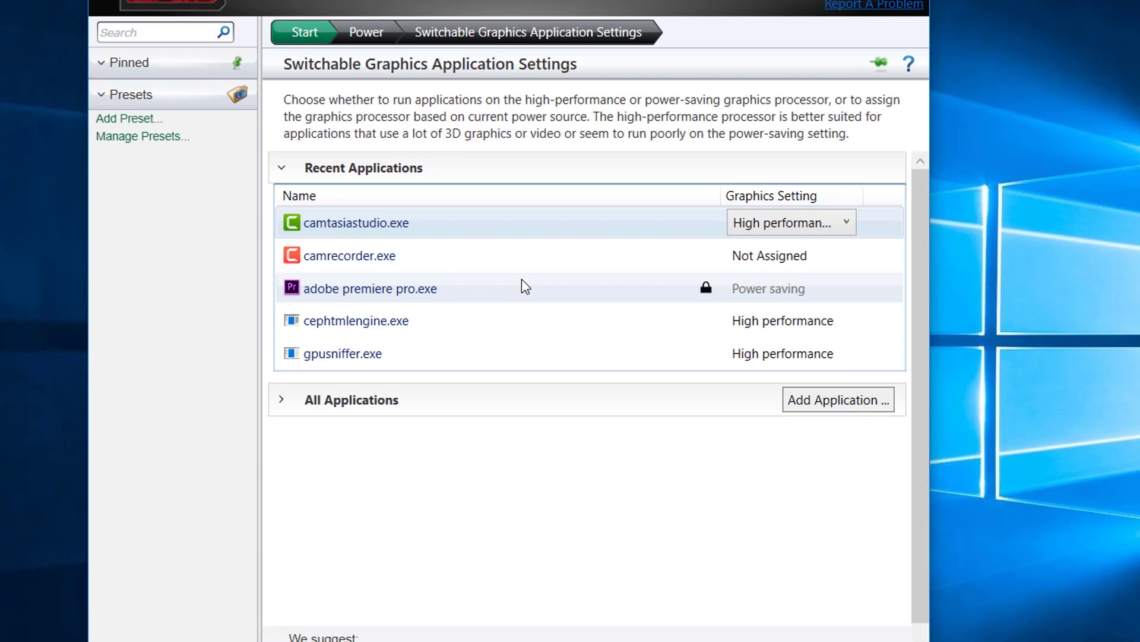
- Expand All Applications and scroll through each app's Graphics Setting, including the locked Premiere entry
click(326, 398)
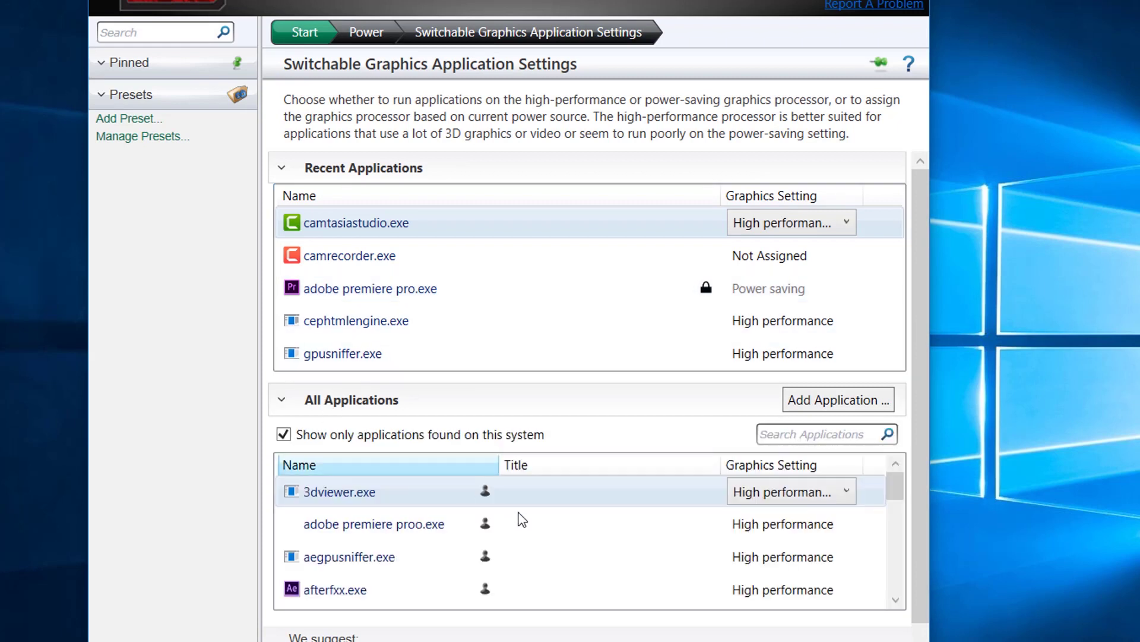
scroll(737, 523, down, 2)
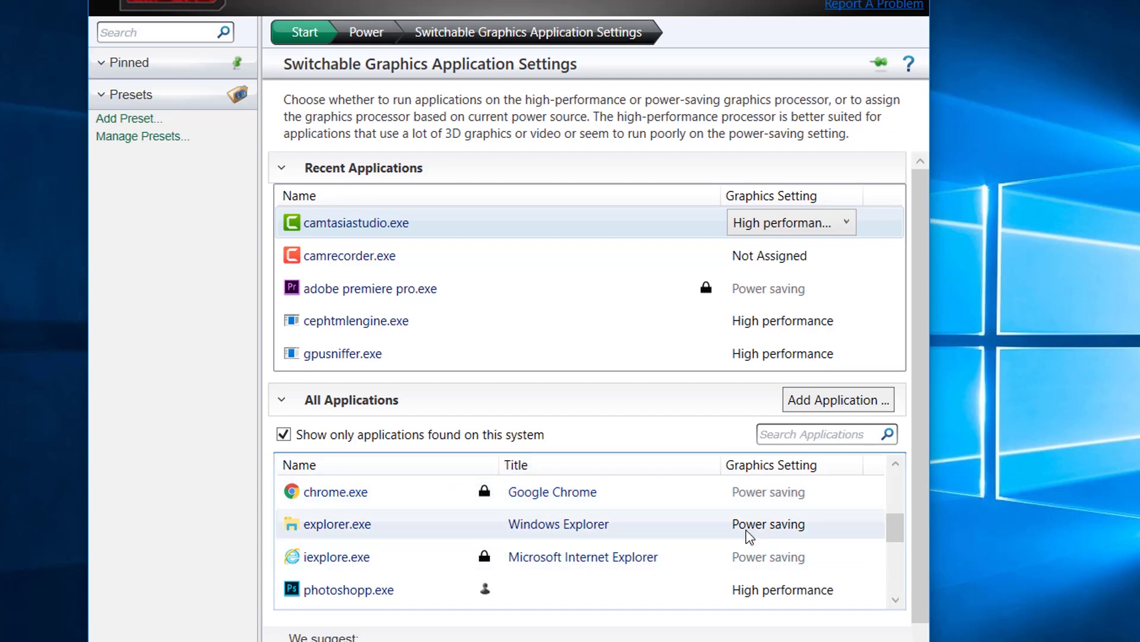
scroll(720, 534, down, 1)
scroll(719, 530, down, 1)
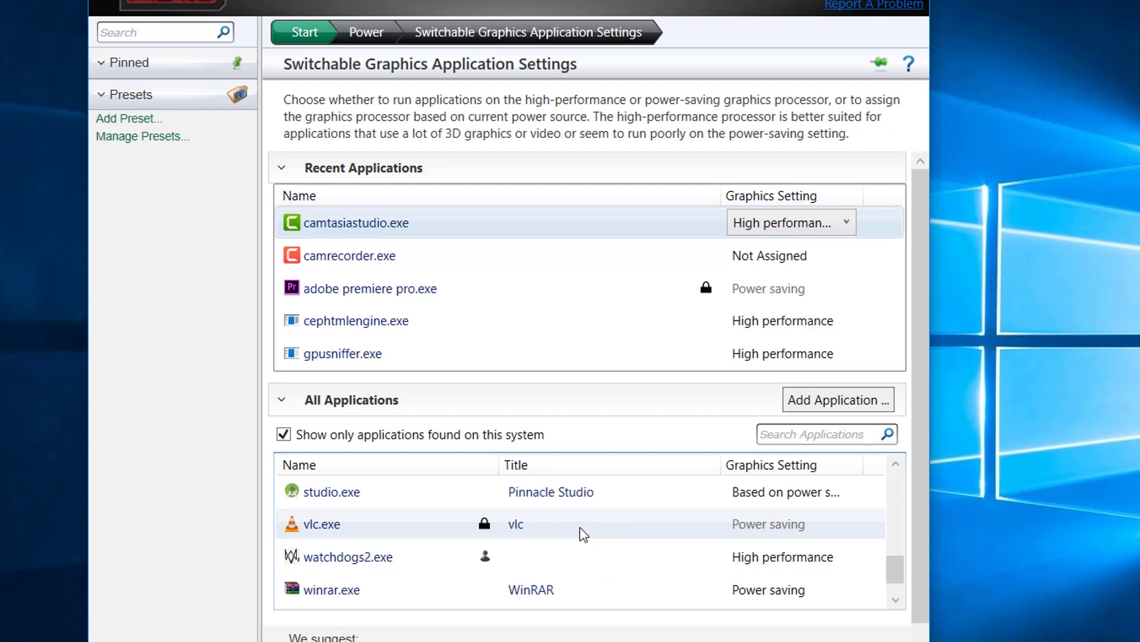
scroll(861, 553, down, 1)
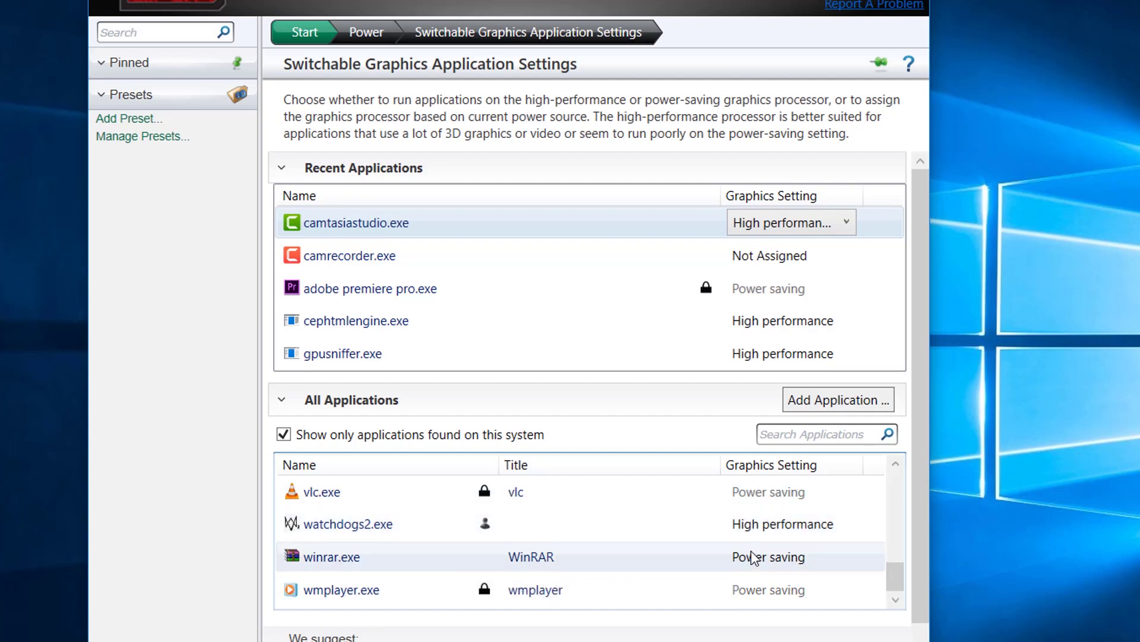
scroll(753, 558, up, 10)
scroll(753, 557, up, 1)
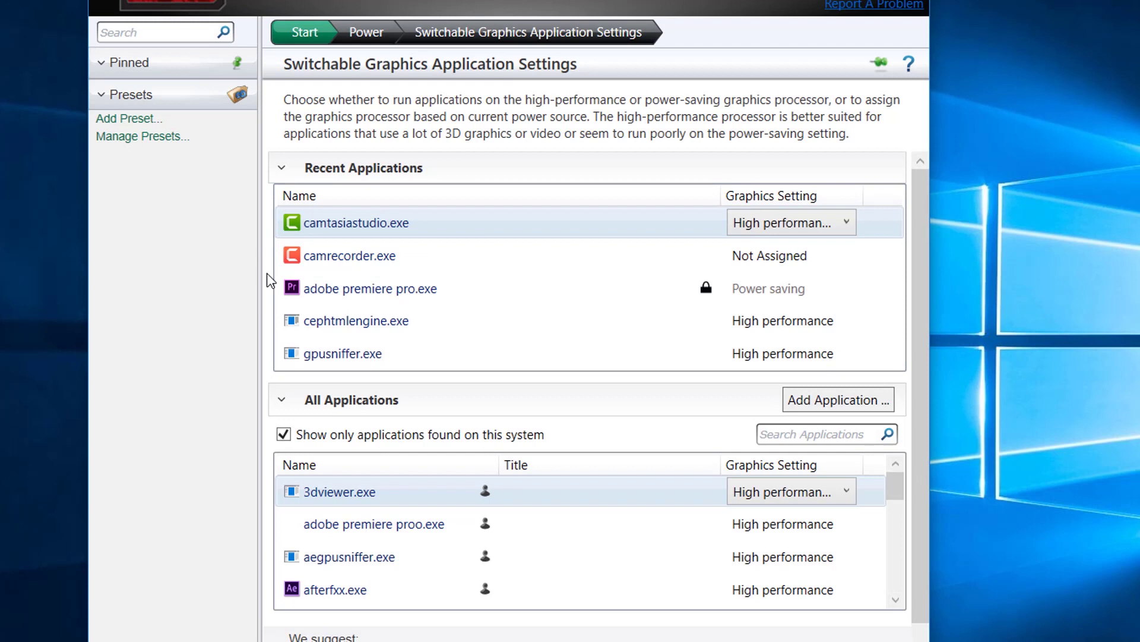
mouse_move(791, 298)
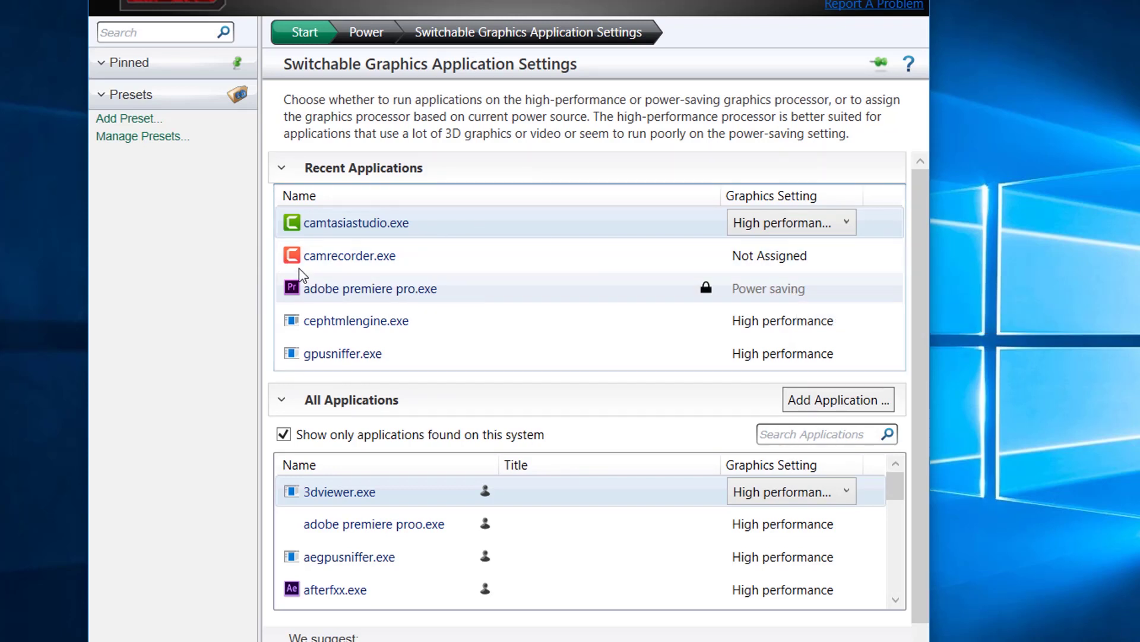
mouse_move(855, 293)
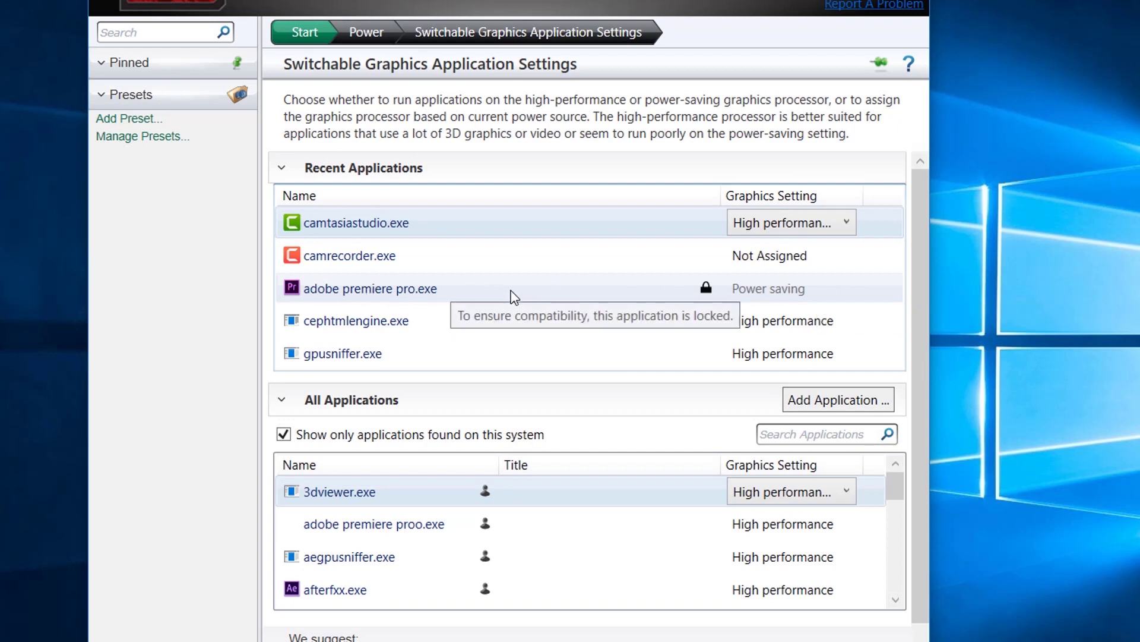
mouse_move(749, 289)
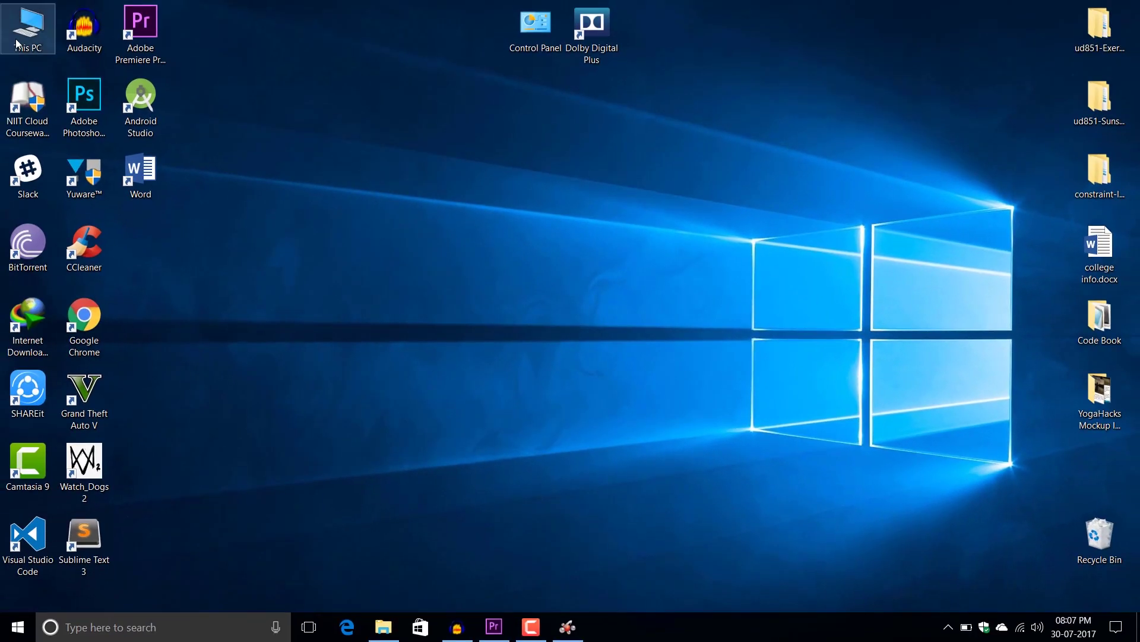
- Browse to C:\Program Files\Adobe\Adobe Premiere Pro CC 2017 and scroll to Adobe Premiere Pro.exe
double_click(18, 41)
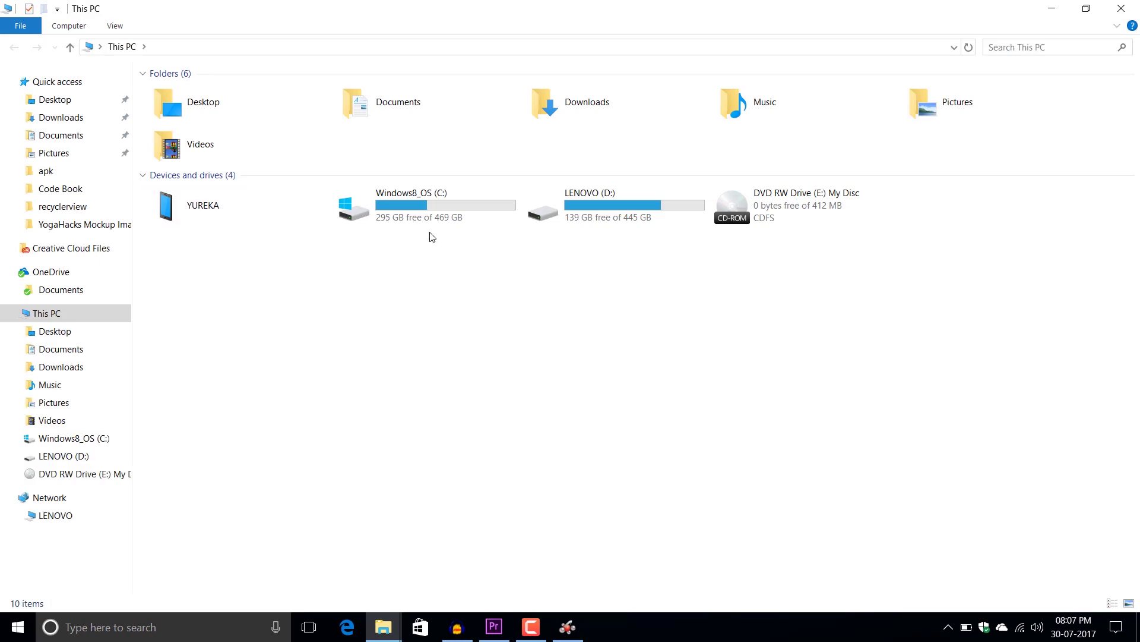
click(434, 224)
double_click(434, 224)
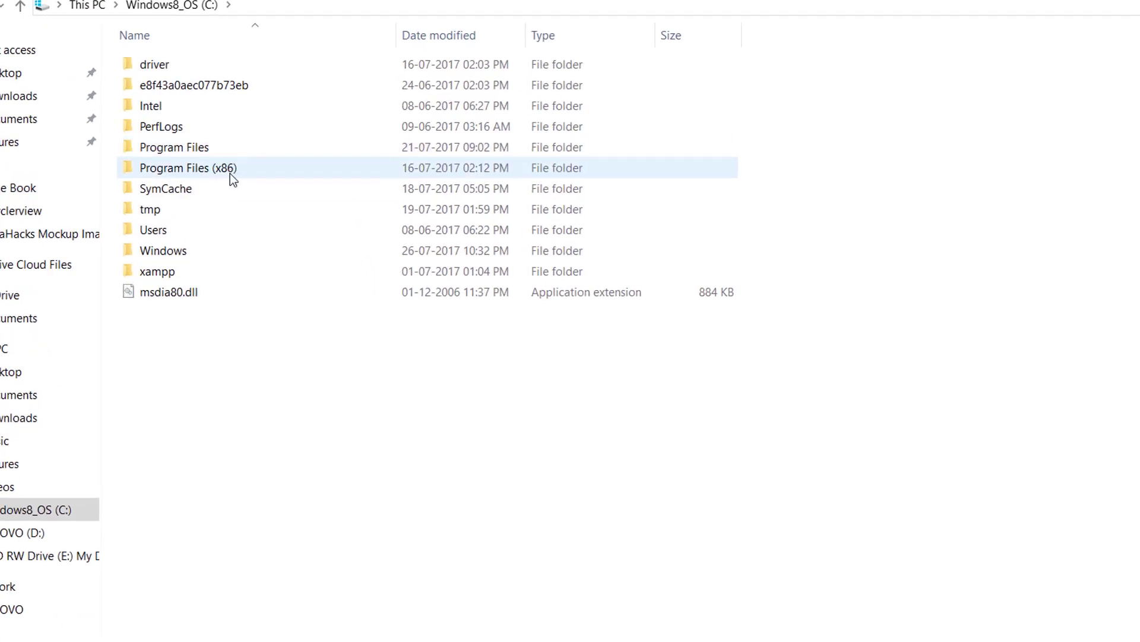
double_click(227, 147)
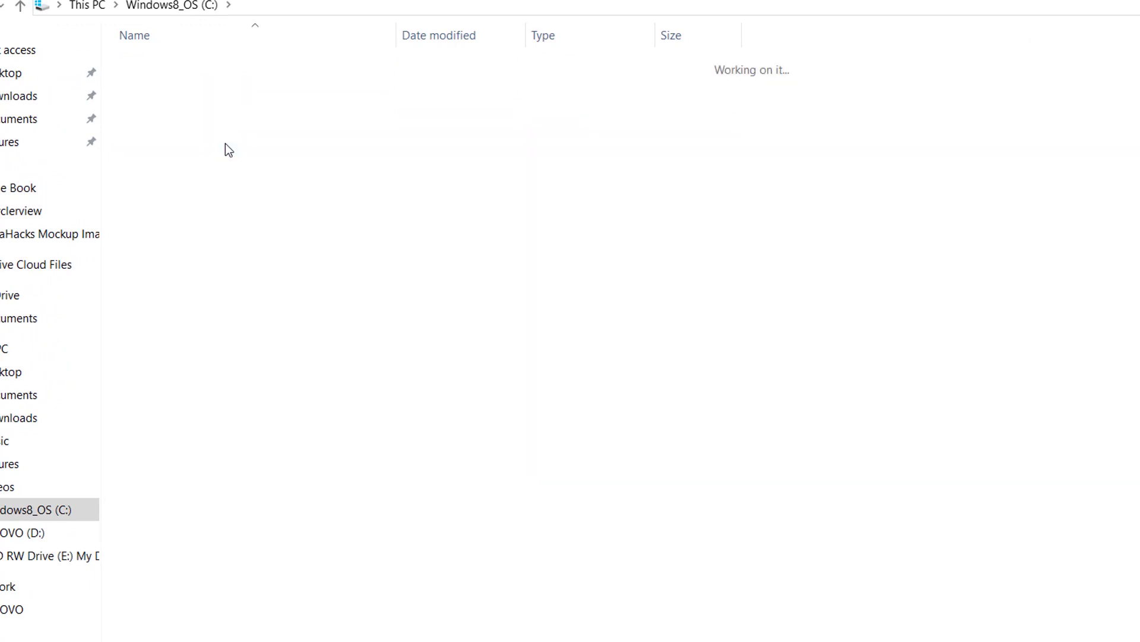
double_click(222, 65)
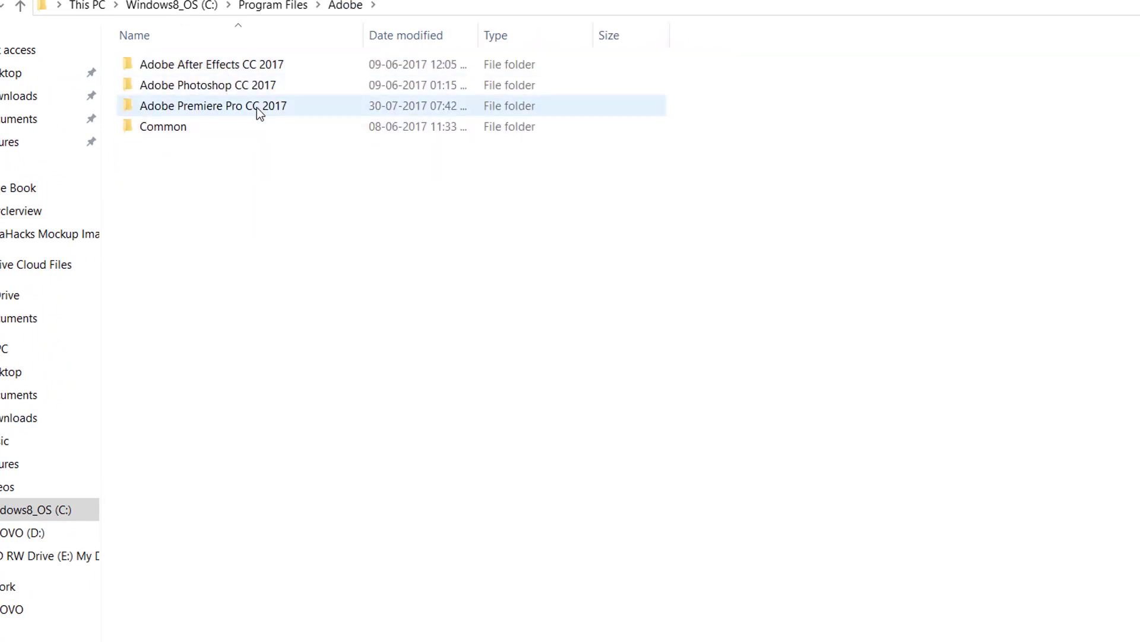
click(254, 106)
double_click(254, 106)
scroll(313, 448, down, 3)
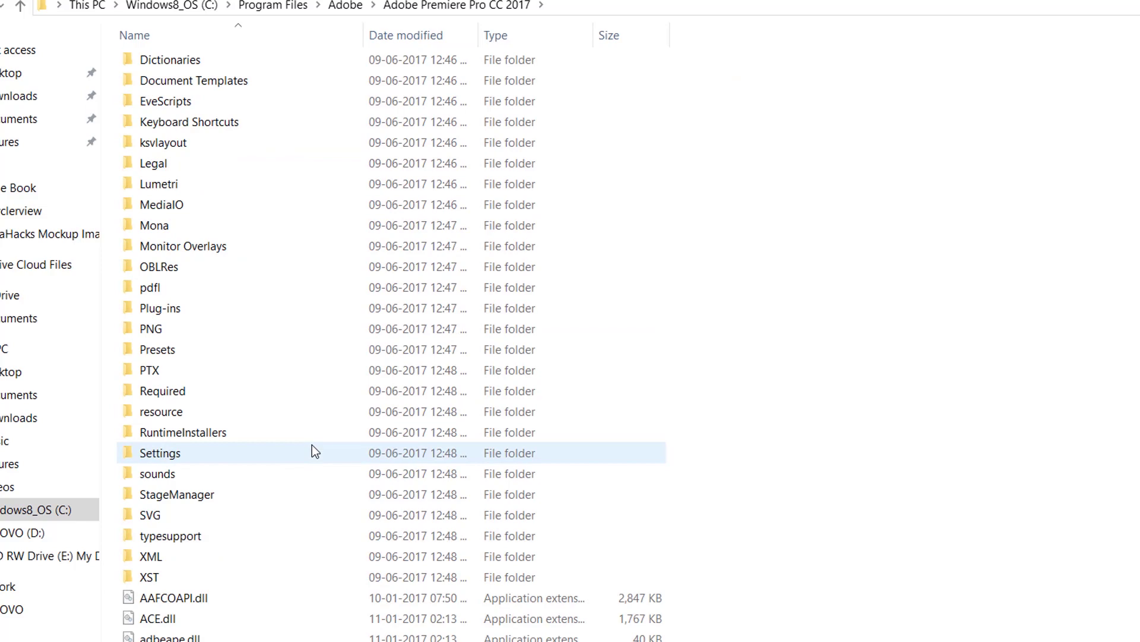
scroll(462, 325, up, 3)
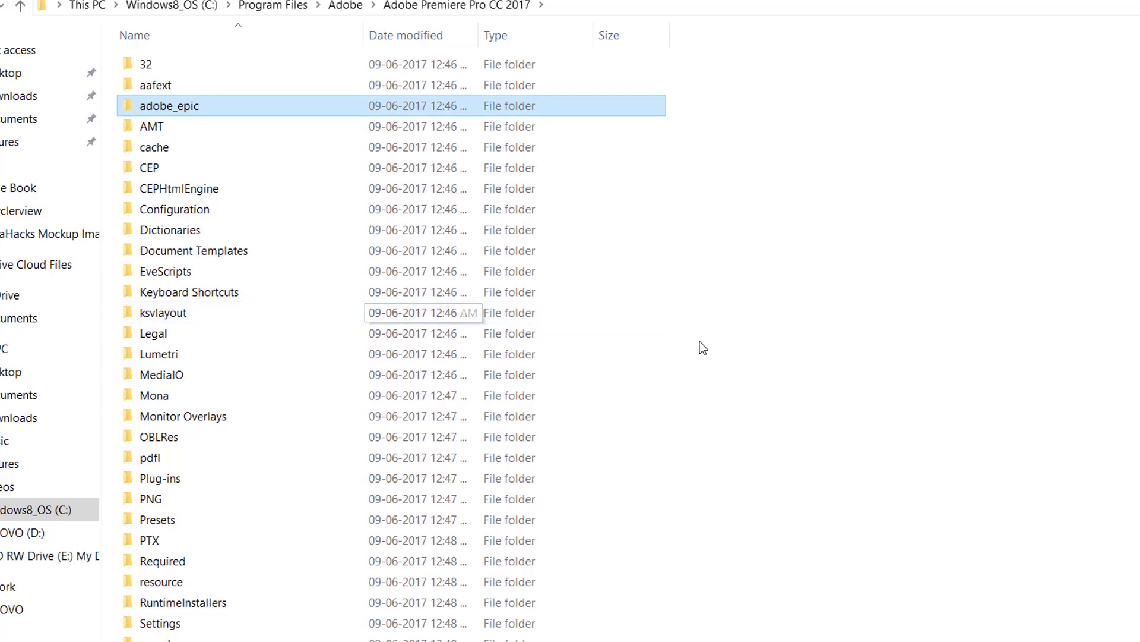
scroll(642, 305, down, 2)
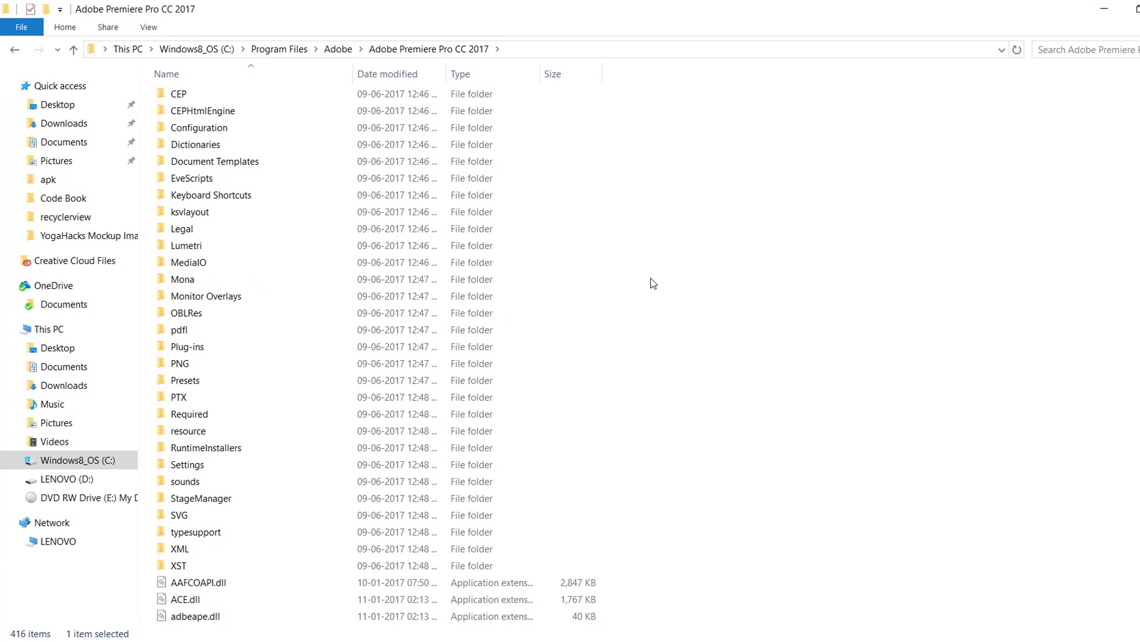
scroll(653, 283, down, 15)
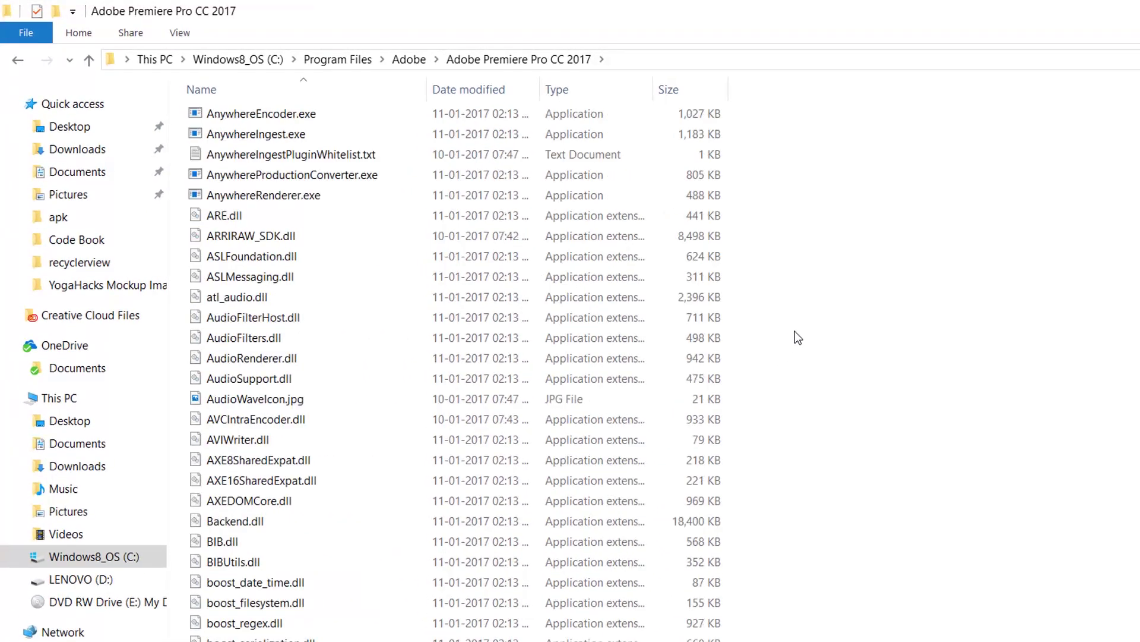
scroll(713, 356, up, 6)
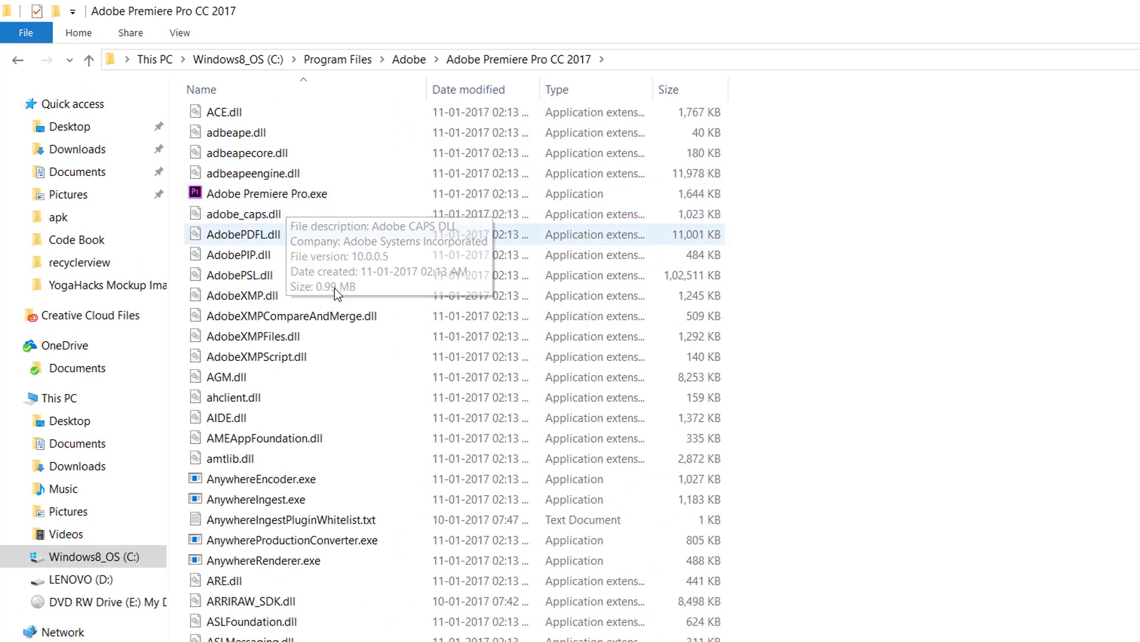
- Rename Adobe Premiere Pro.exe to Adobe Premiere Proo.exe, granting administrator permission
click(304, 197)
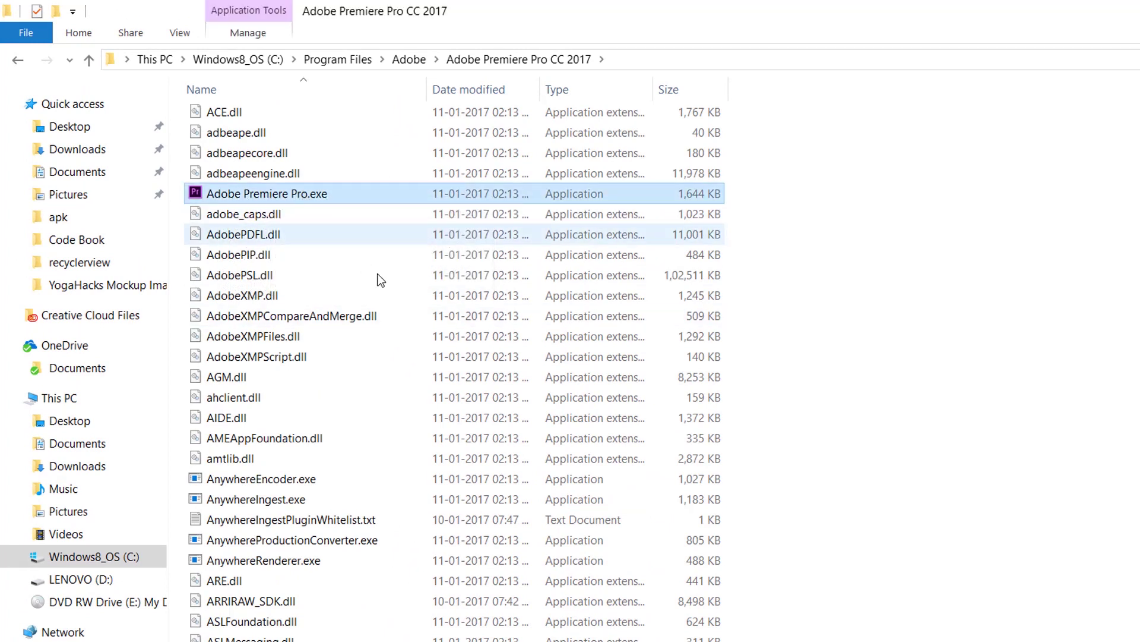
click(298, 194)
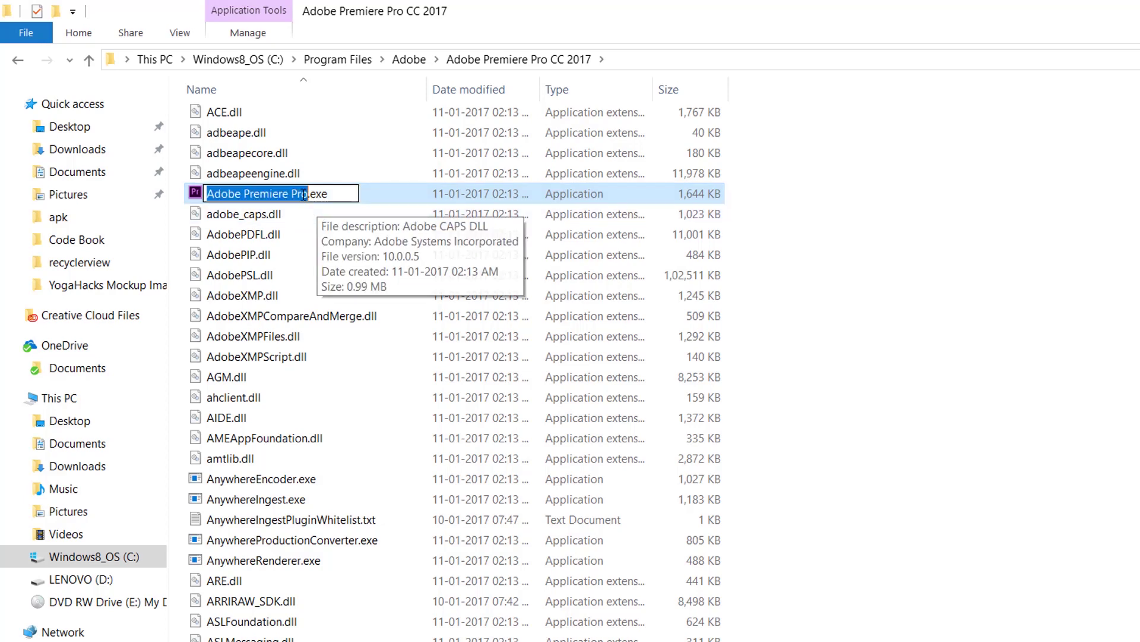
key(Right)
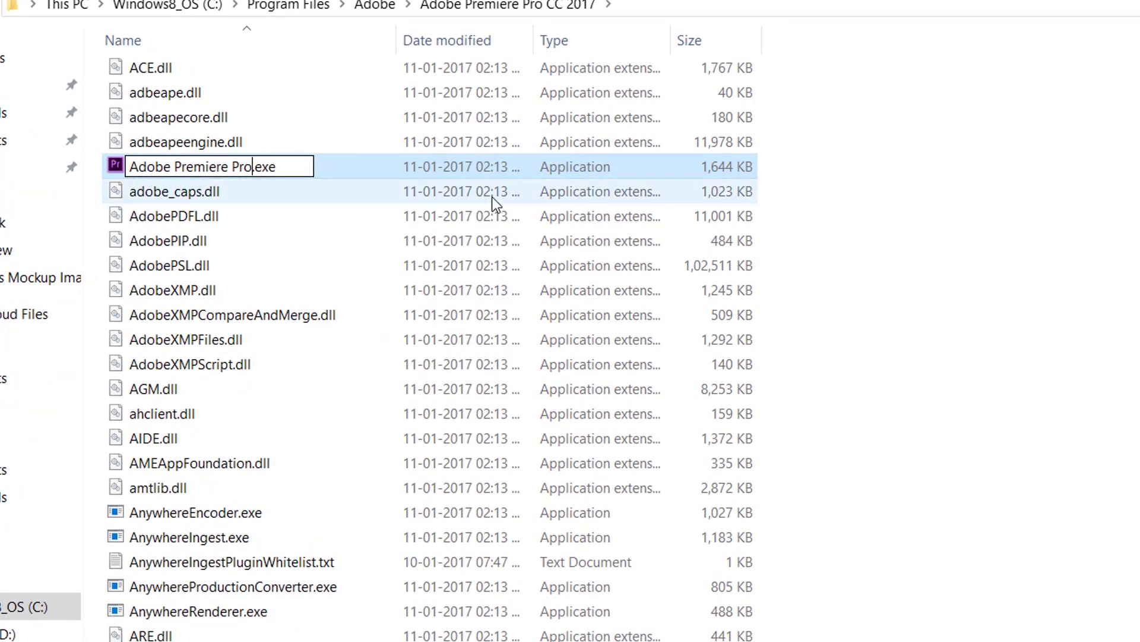
text(o)
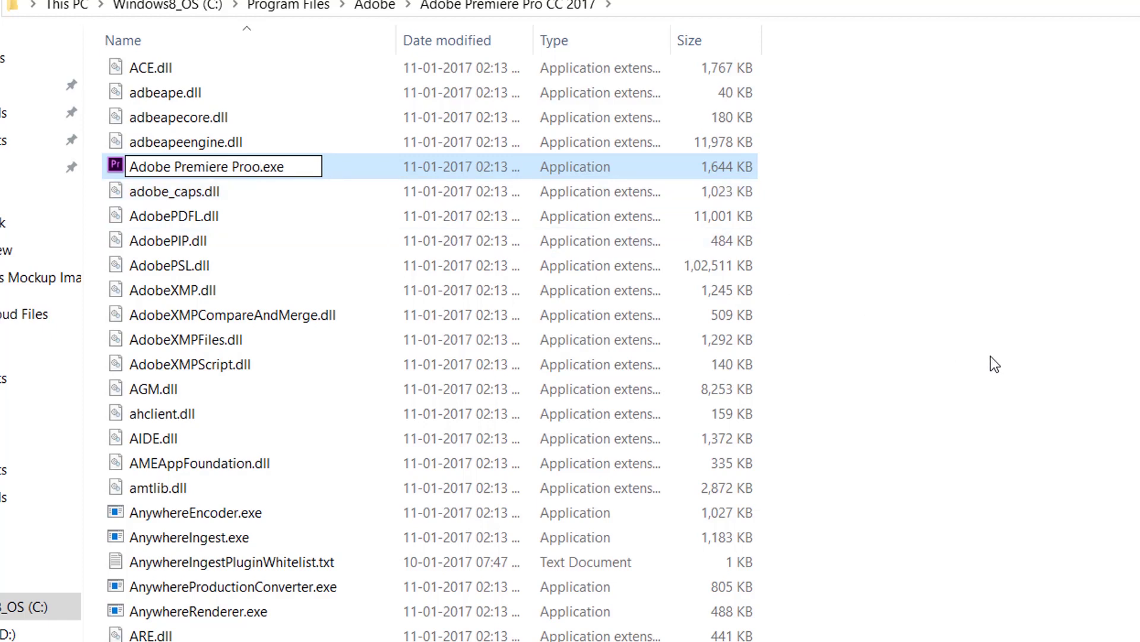
key(Return)
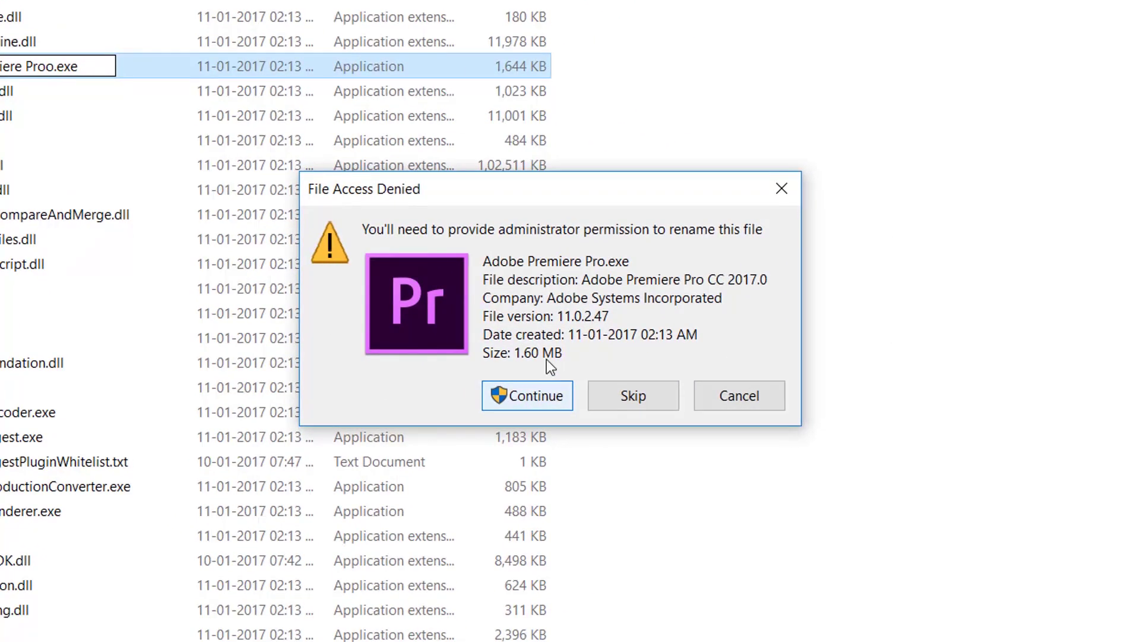
click(521, 397)
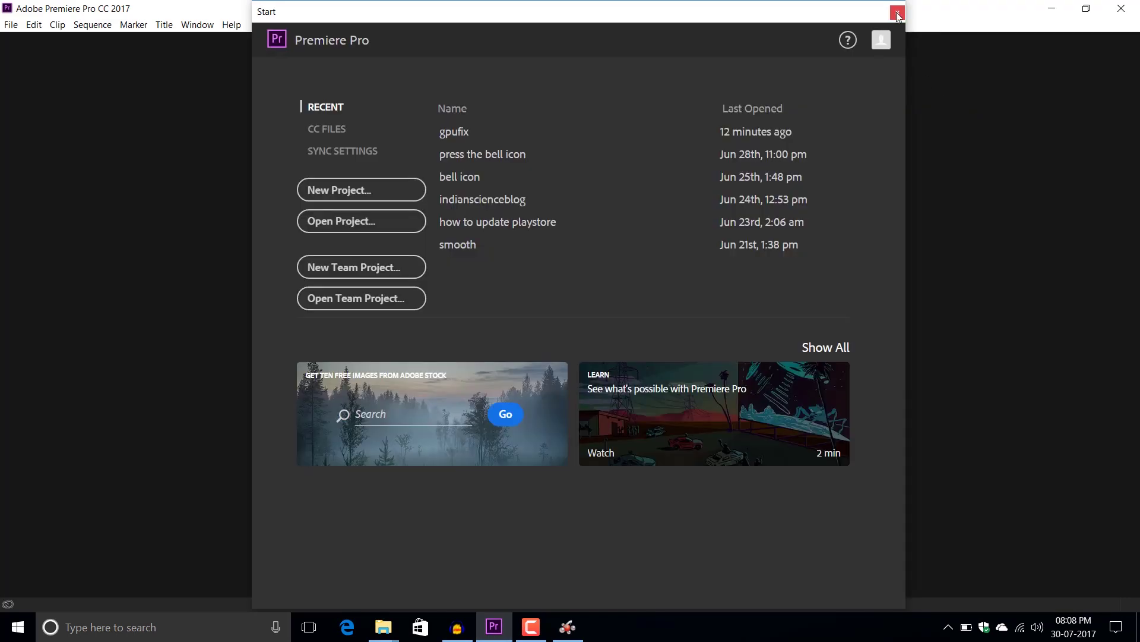
- Close Premiere Pro and show the desktop
click(898, 11)
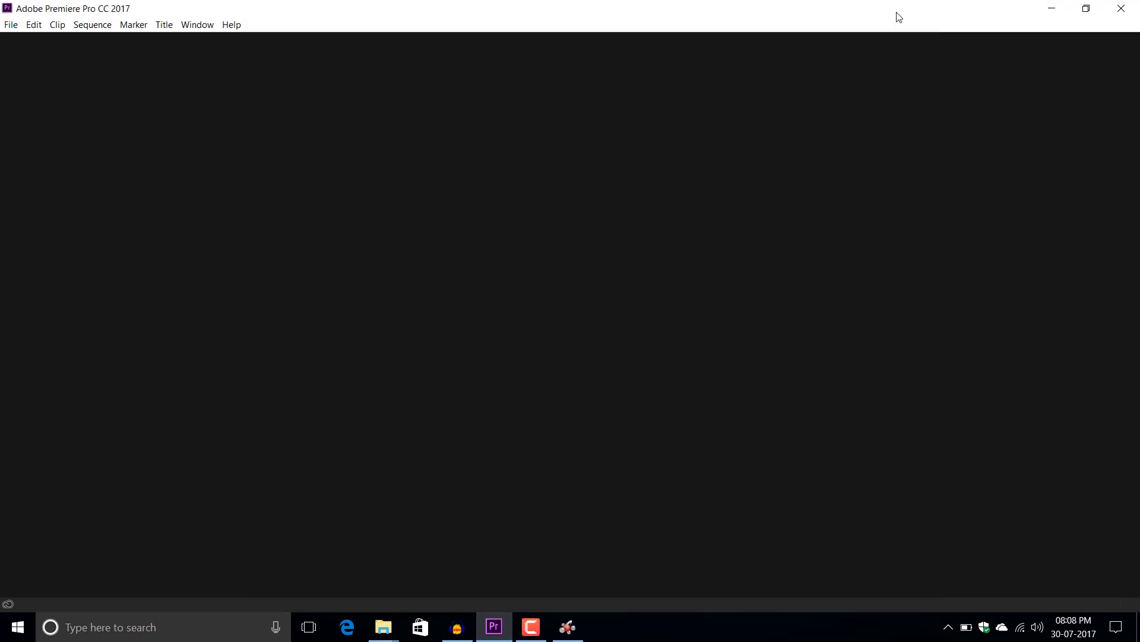
click(1122, 9)
key(super+d)
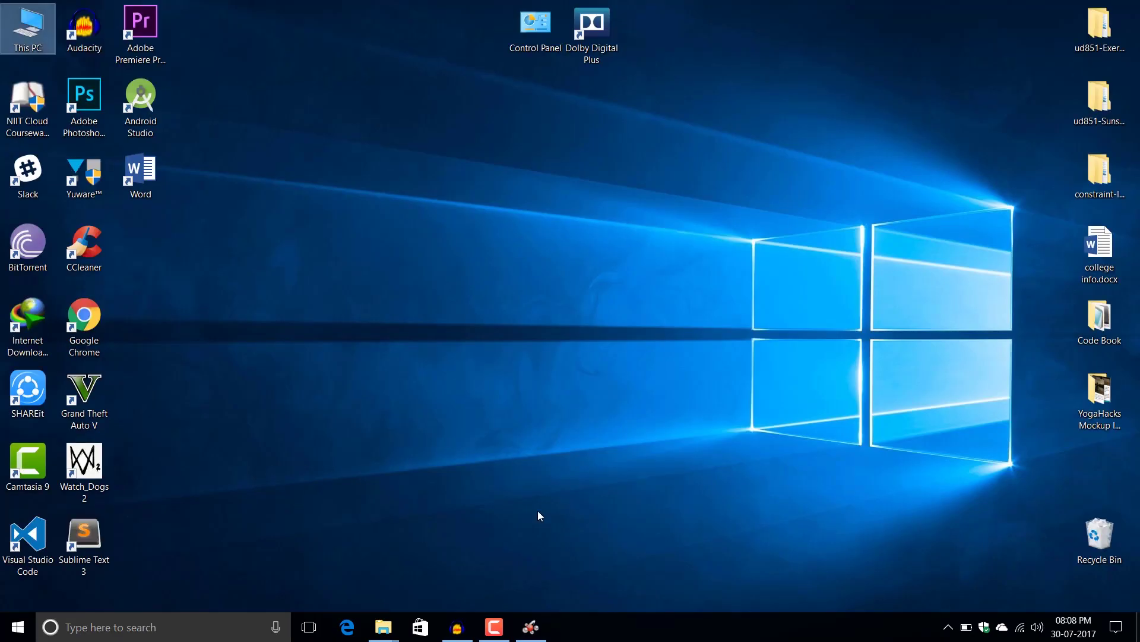
- Relaunch Premiere Pro from its desktop shortcut, then view and close Catalyst Control Center
click(18, 626)
double_click(140, 33)
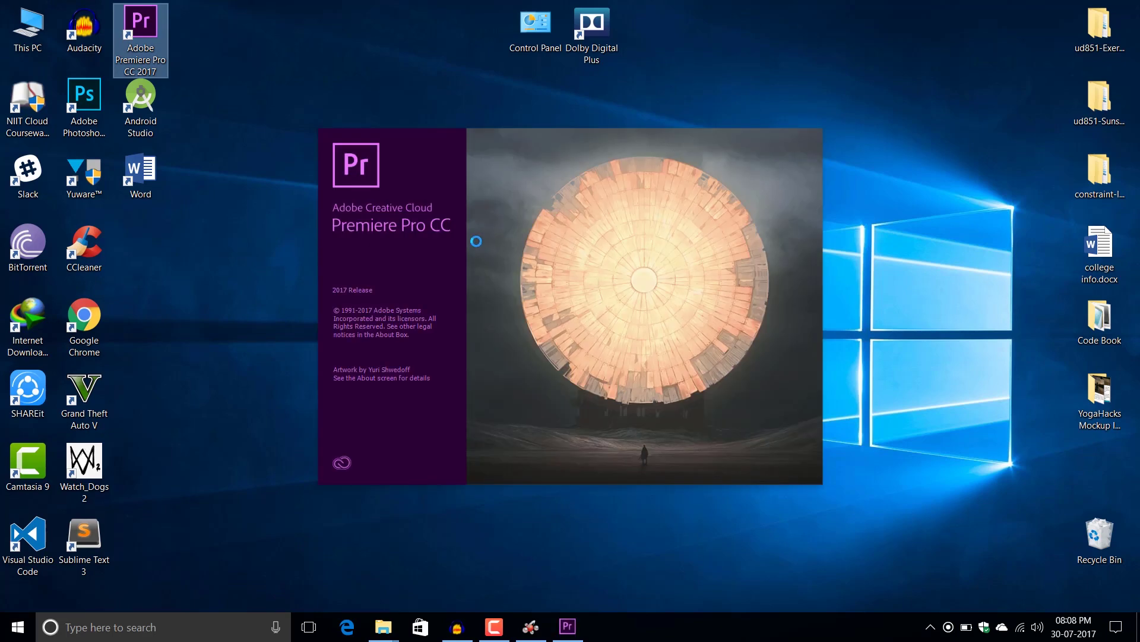
click(531, 626)
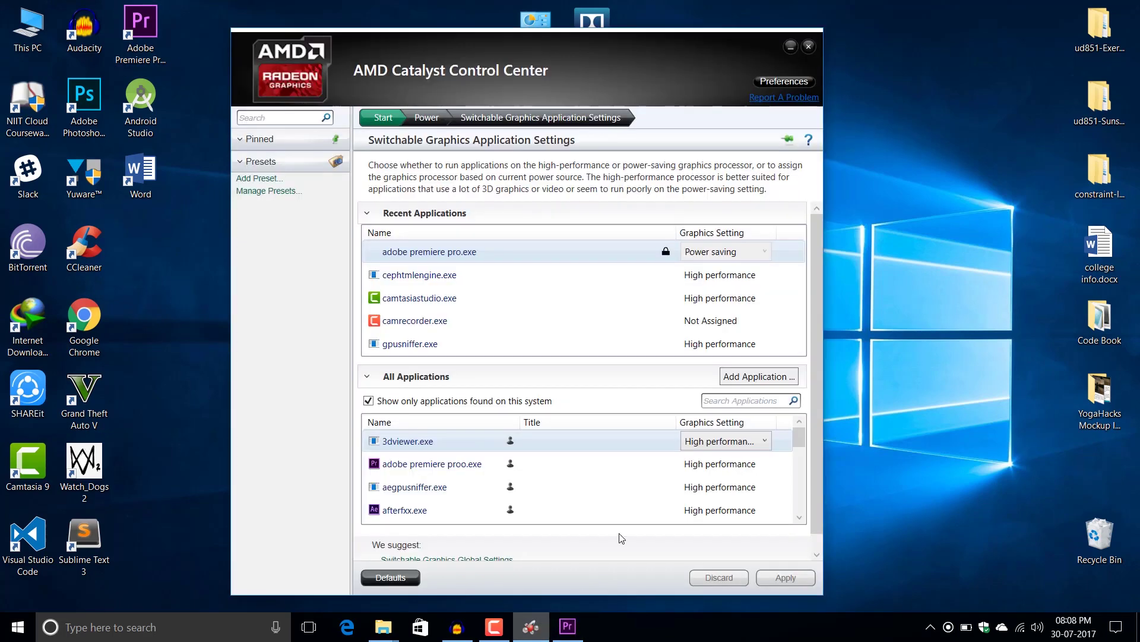
click(810, 46)
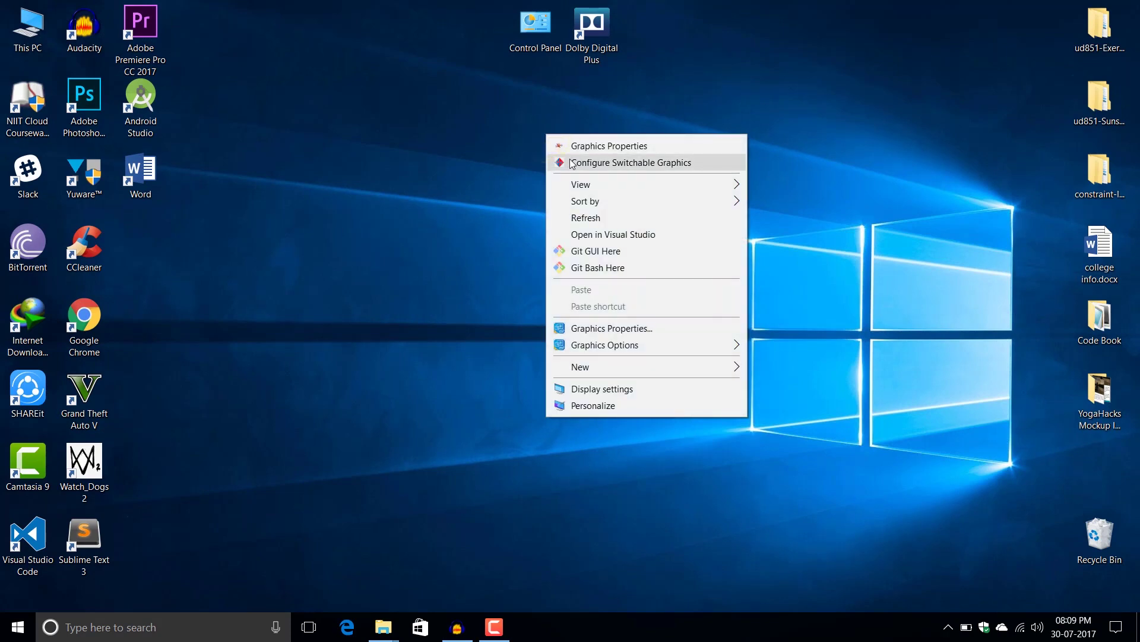
click(572, 163)
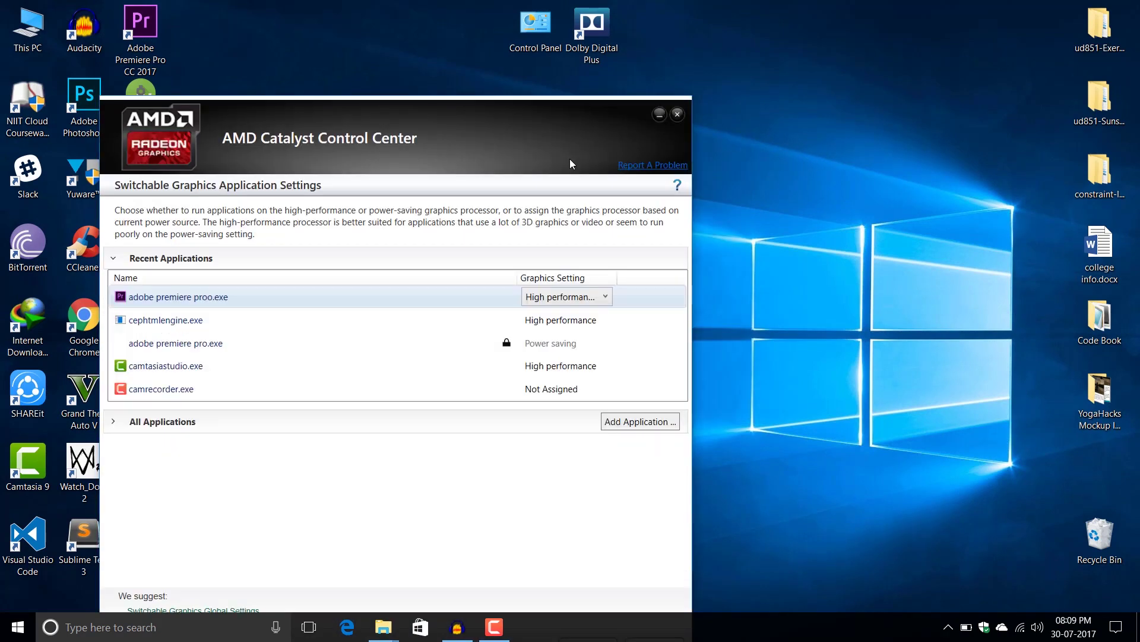
drag(522, 138, 621, 70)
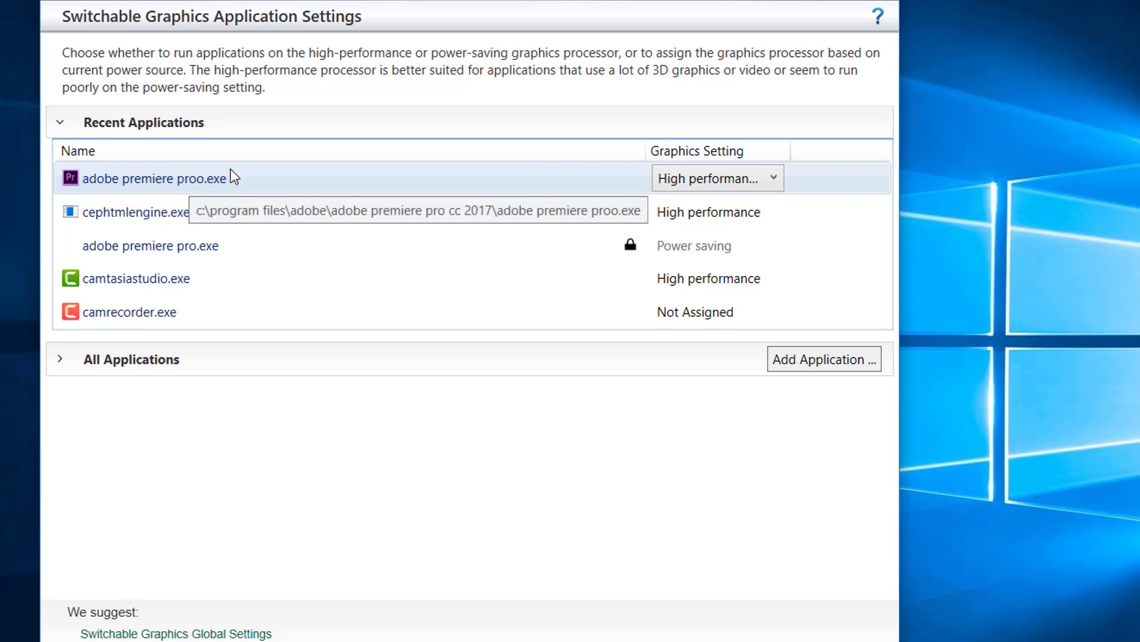
click(718, 178)
click(714, 203)
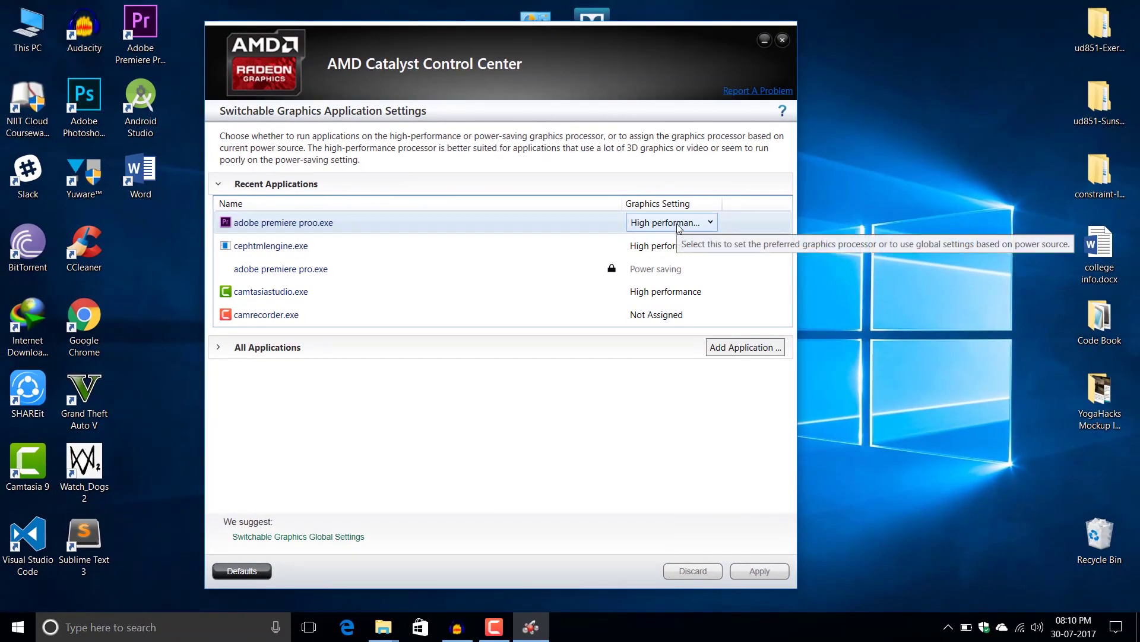
click(679, 223)
click(659, 240)
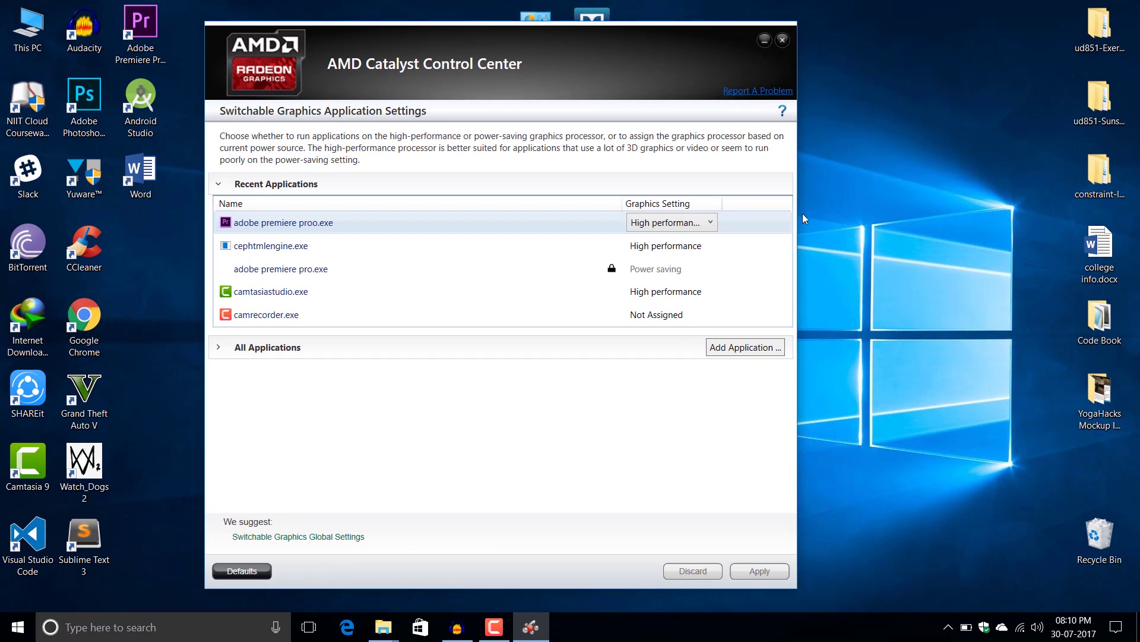
click(782, 40)
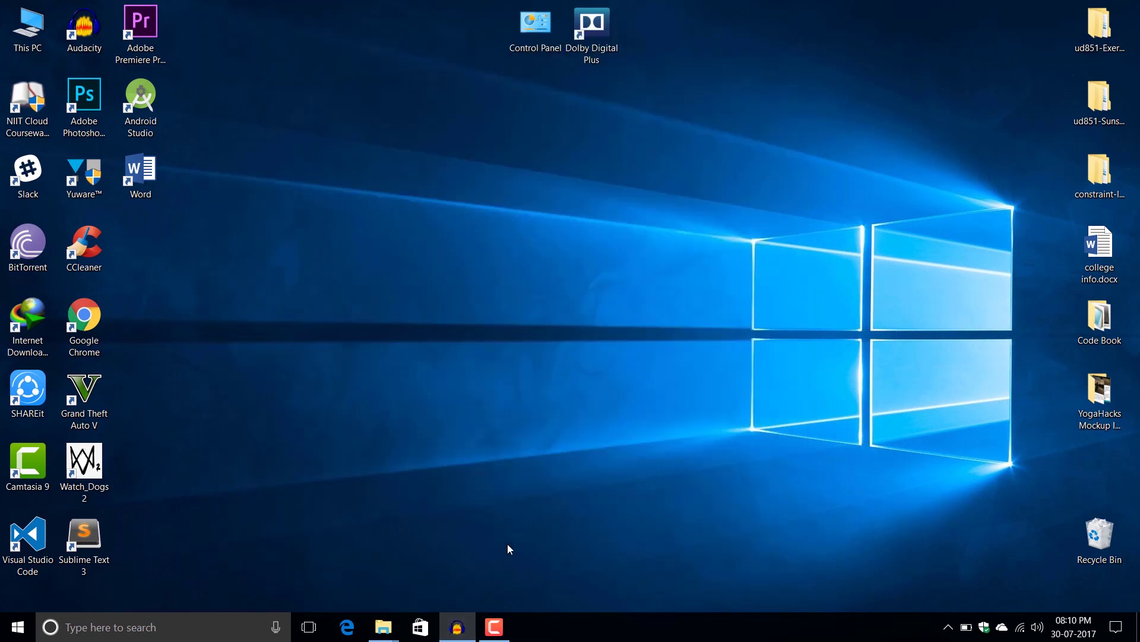
double_click(126, 37)
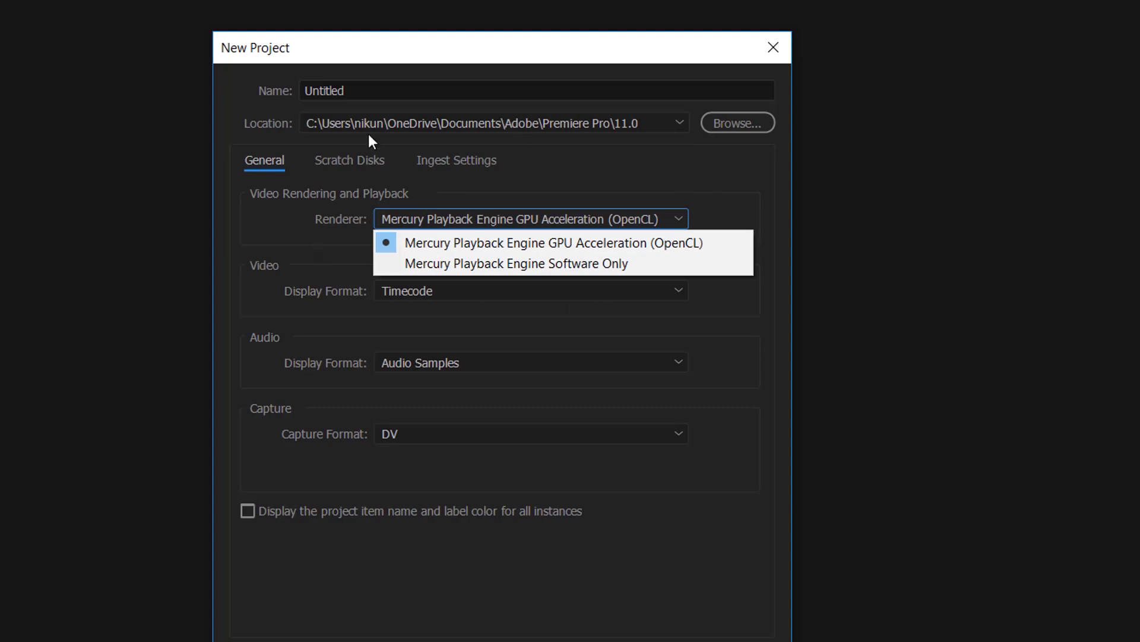
click(733, 514)
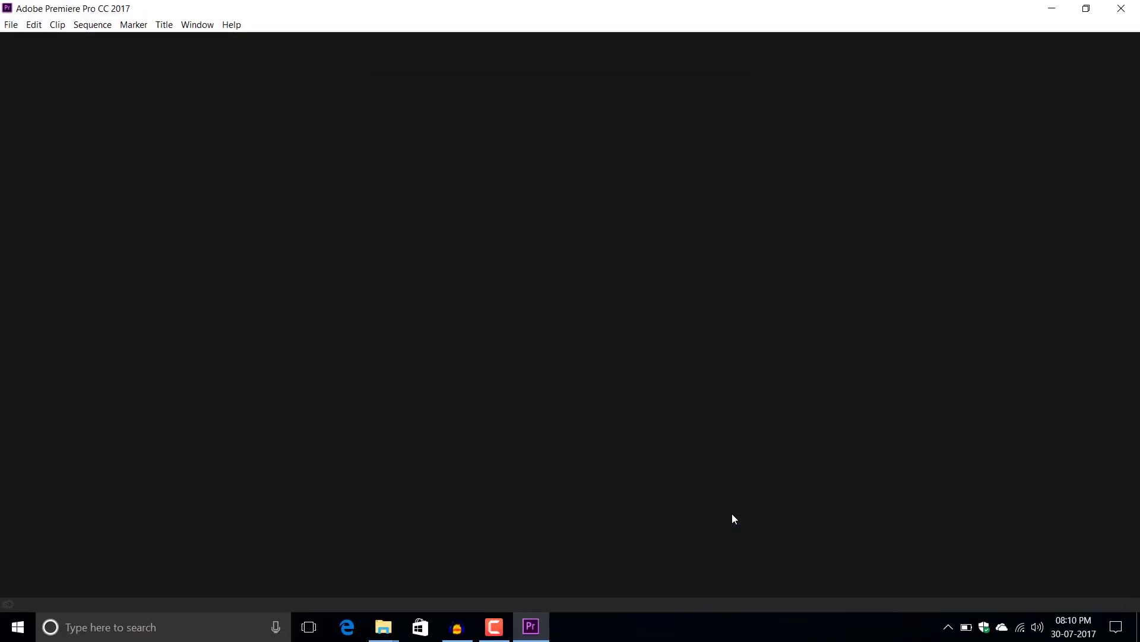
- Close Premiere Pro and launch Photoshop from its desktop shortcut
click(1121, 8)
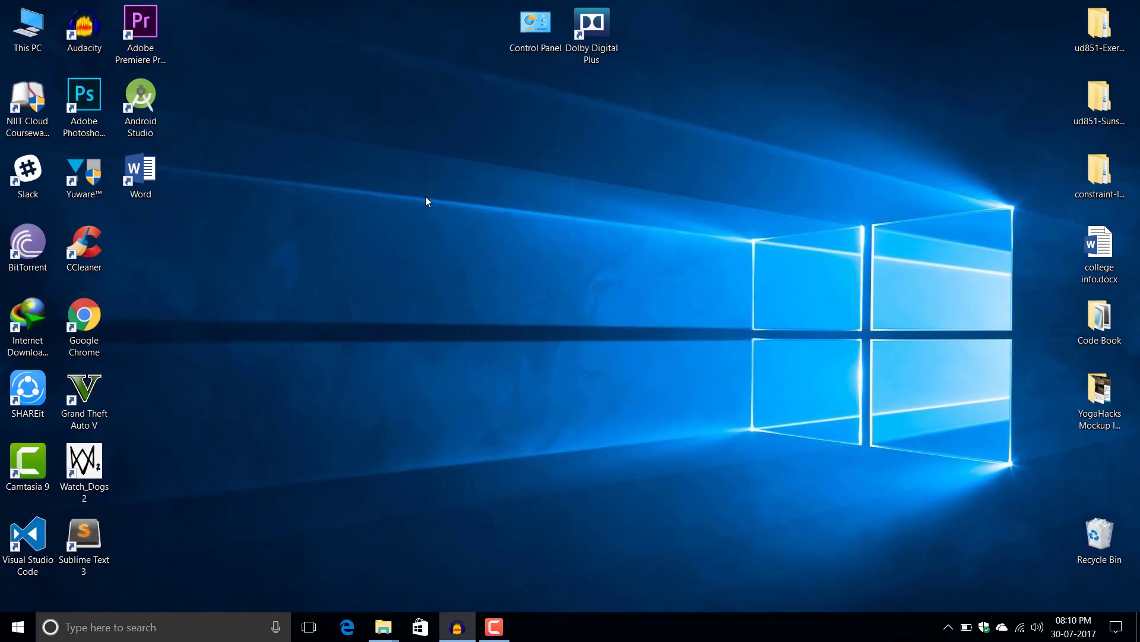
double_click(84, 98)
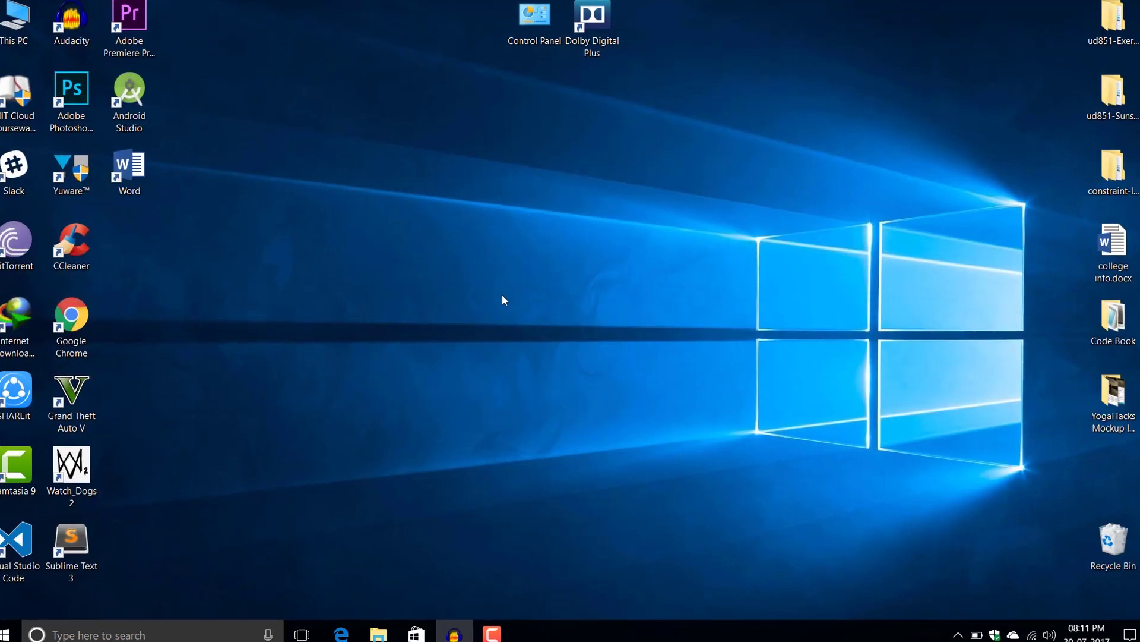
- Open Configure Switchable Graphics, expand All Applications, and confirm photoshopp.exe and adobe premiere proo.exe are High performance
right_click(469, 148)
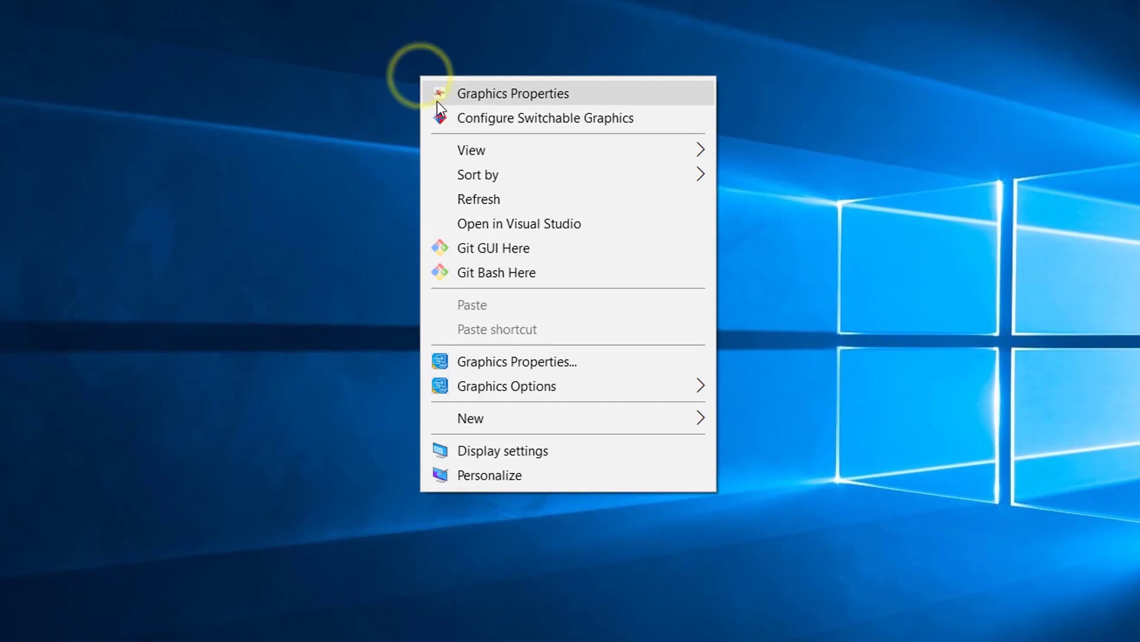
click(467, 119)
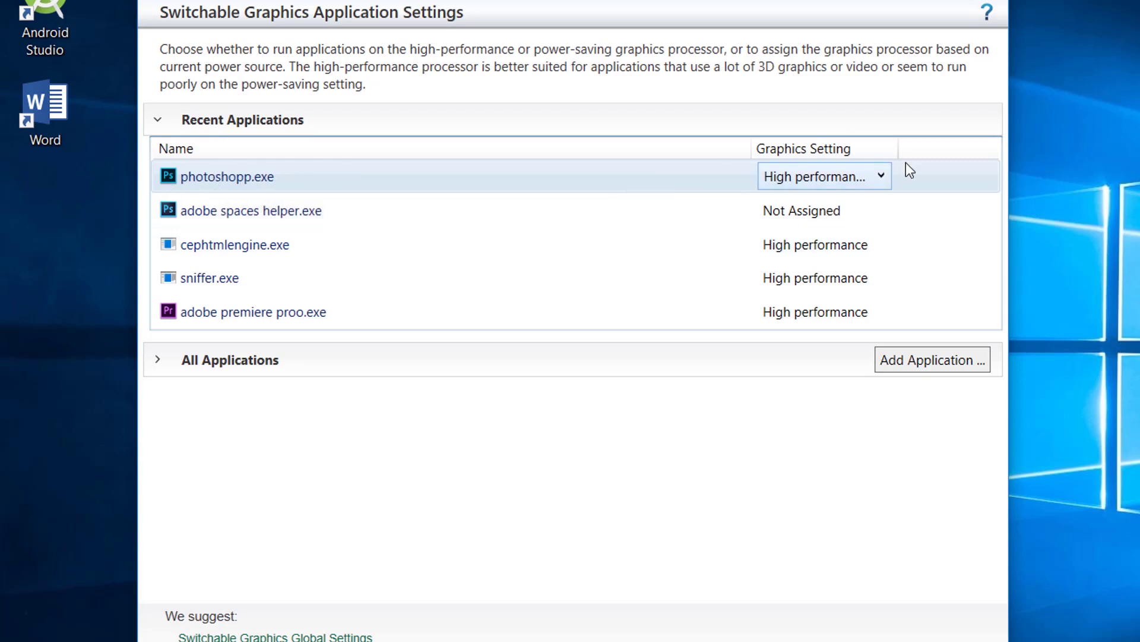
click(250, 360)
scroll(516, 492, down, 15)
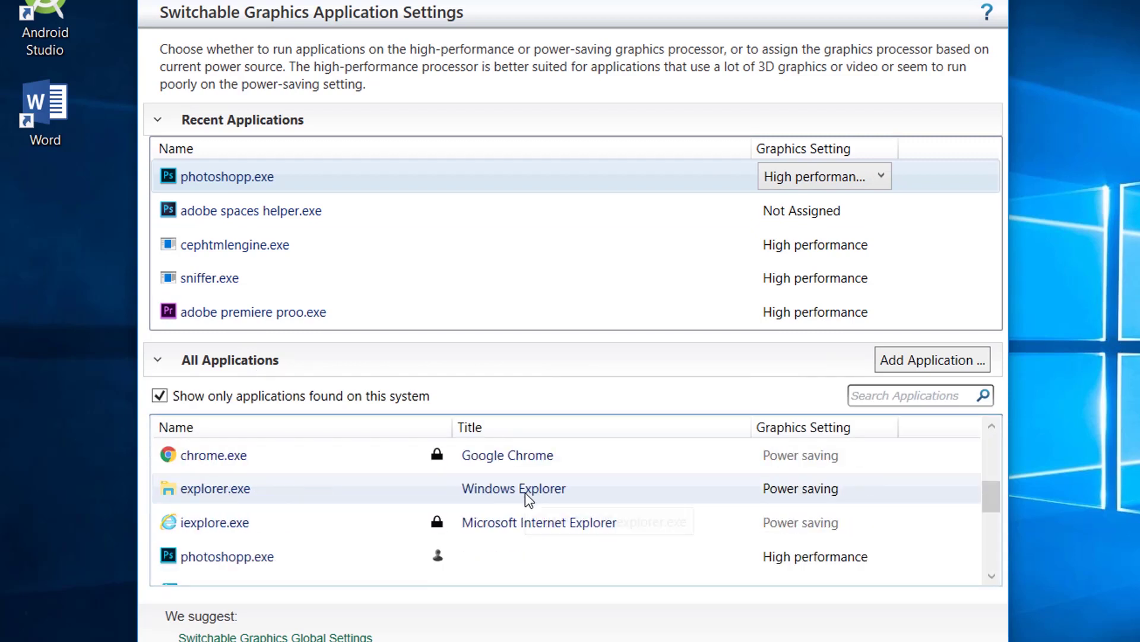
scroll(402, 502, up, 15)
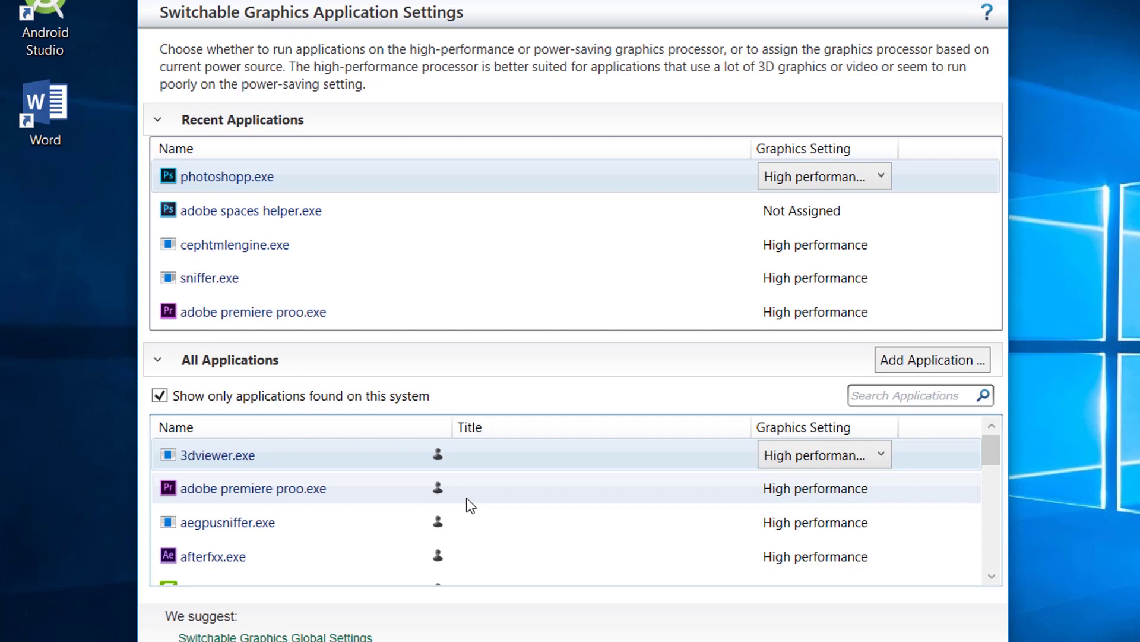
scroll(471, 505, down, 10)
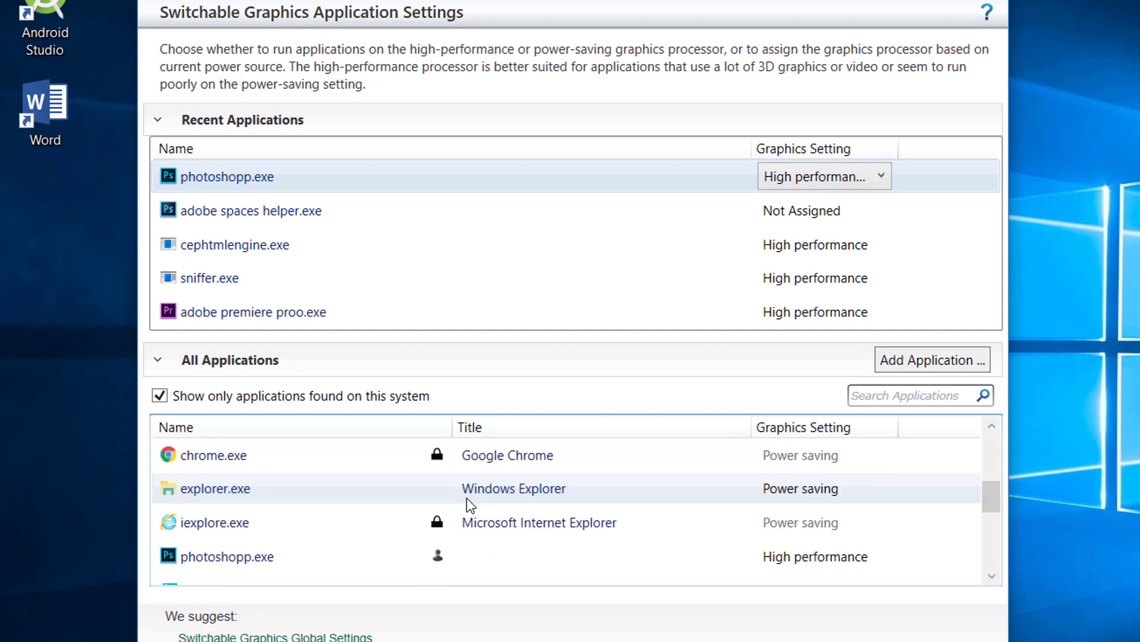
scroll(469, 503, up, 10)
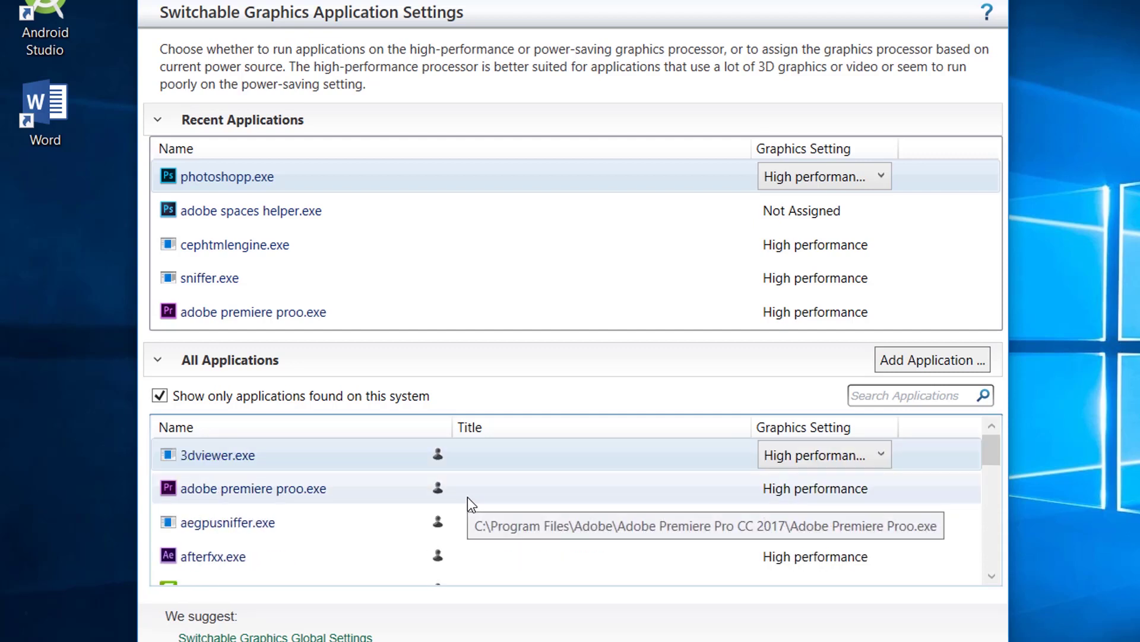